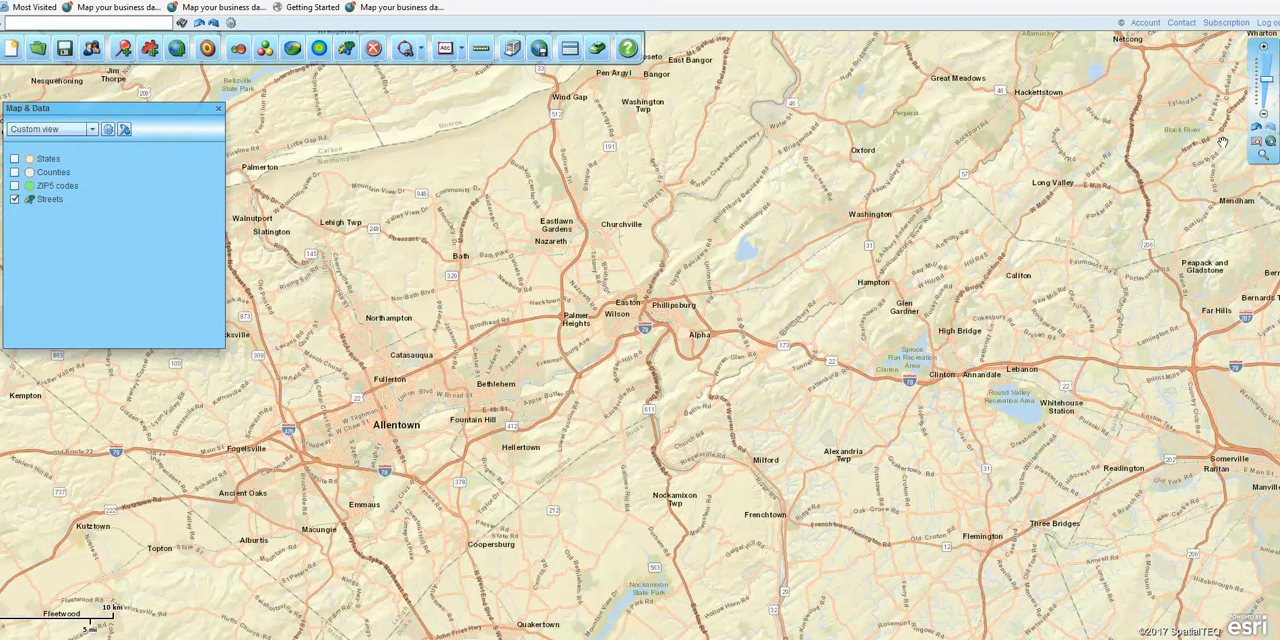
Step: Show the whole United States on the map, and bring up and enlarge the Retail Store Locations Easy.xlsx workbook in Excel
left_click(1262, 148)
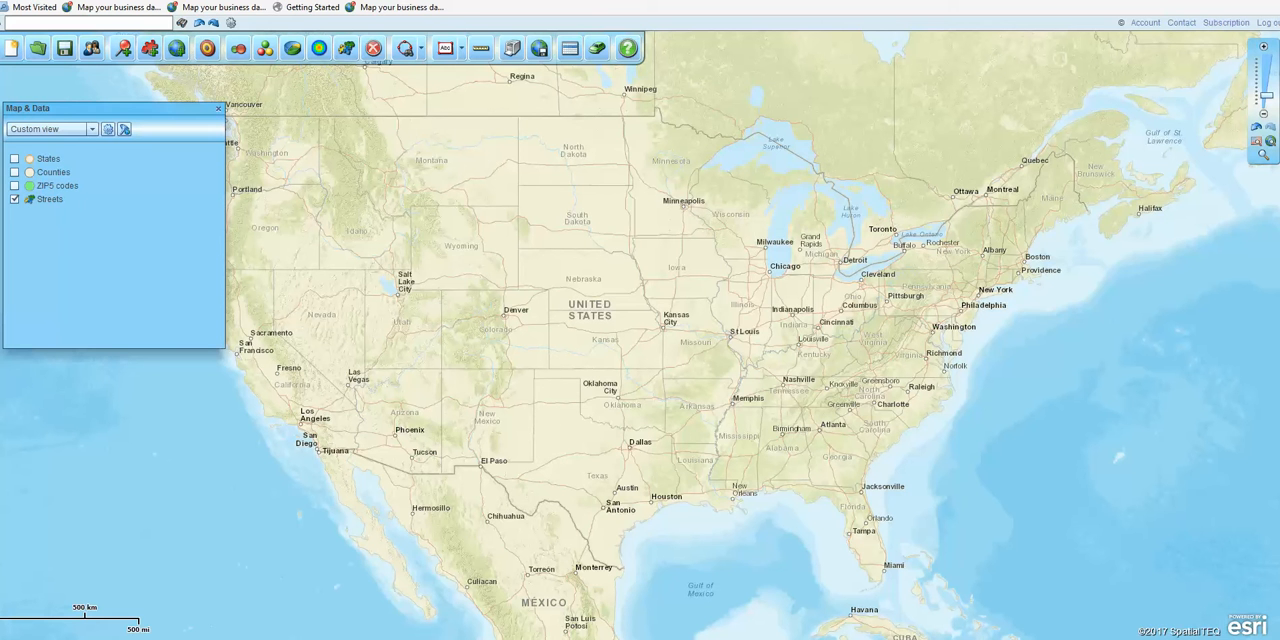
left_click_drag(2, 228, 866, 135)
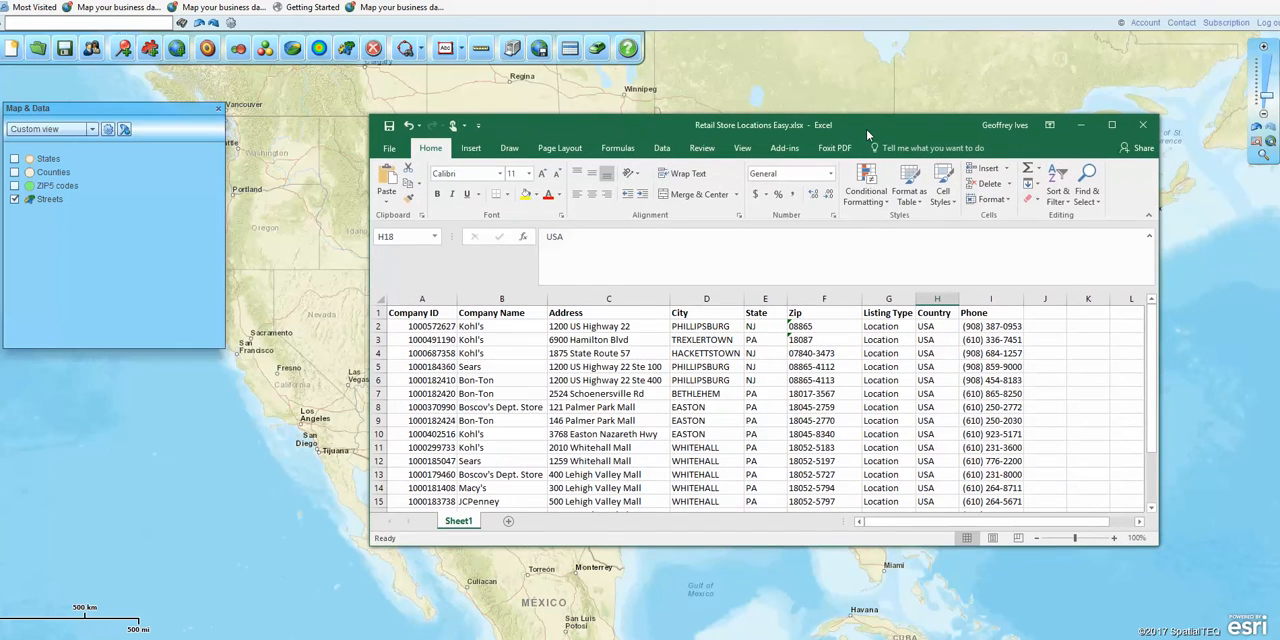
left_click_drag(870, 110, 868, 72)
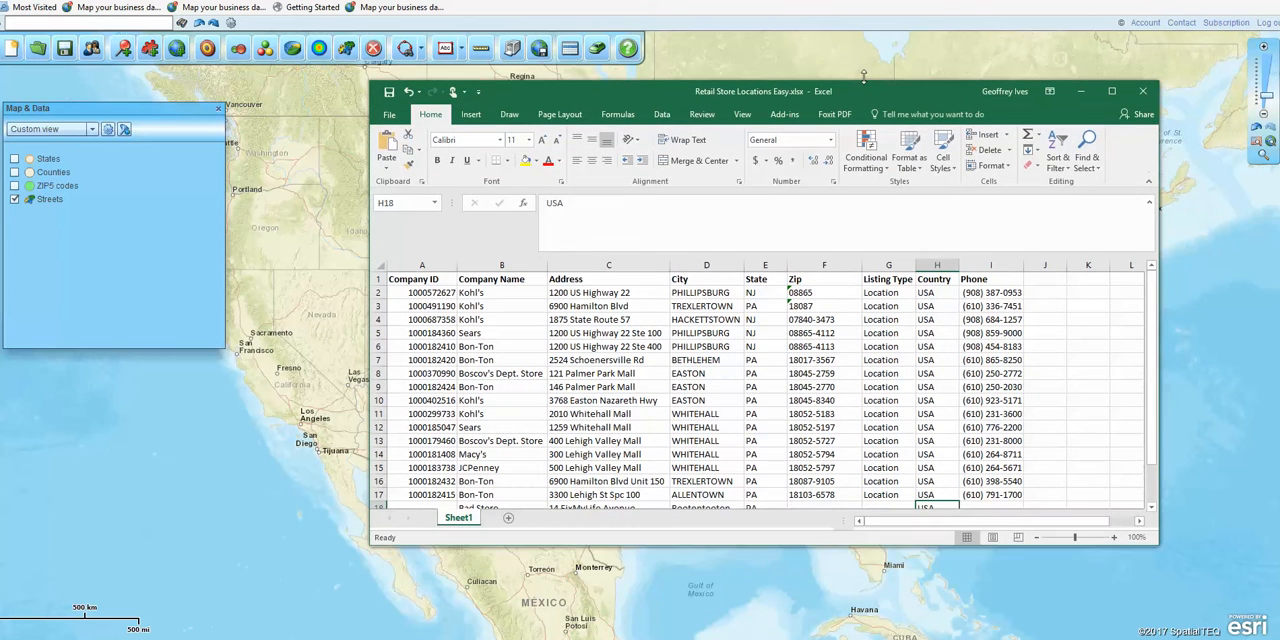
left_click_drag(1154, 538, 1204, 594)
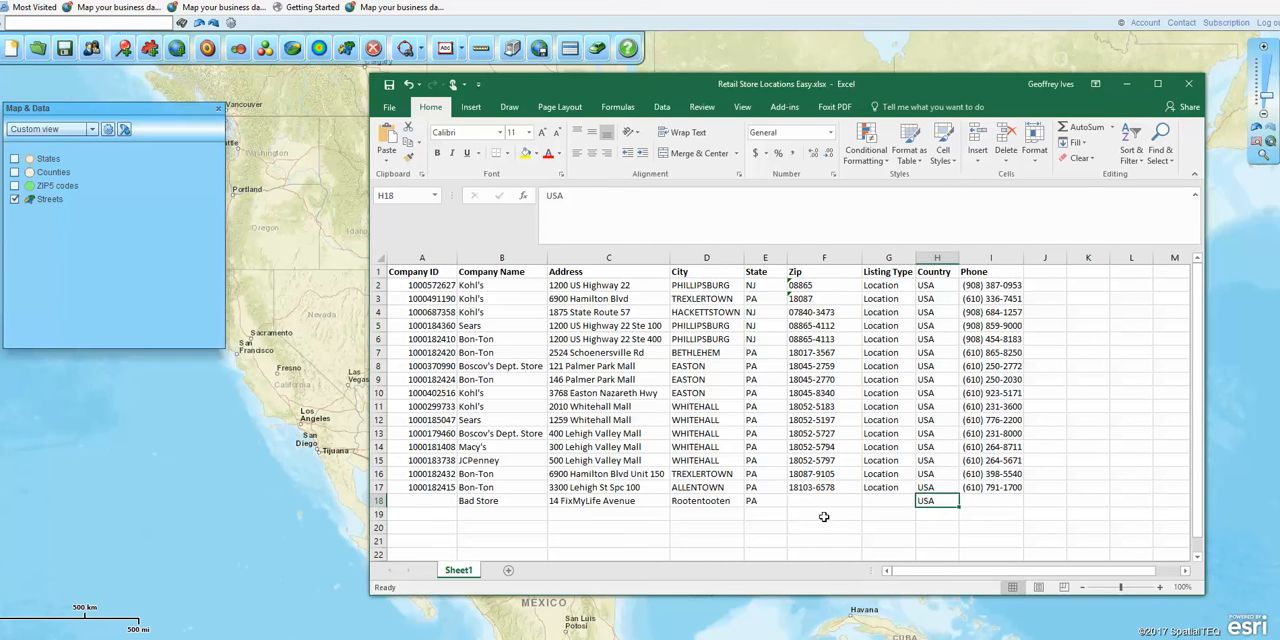
Step: Examine the Company Name, Address, City, State and Zip columns of the store list and return to the map
left_click(1186, 572)
left_click(1186, 572)
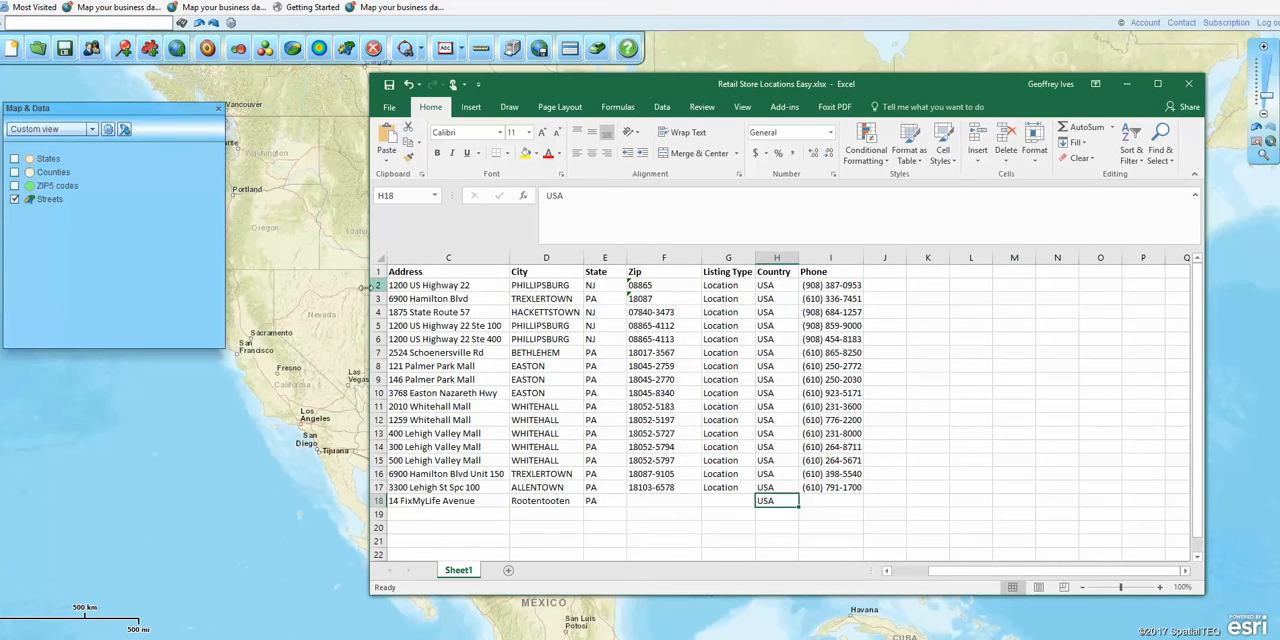
left_click(886, 572)
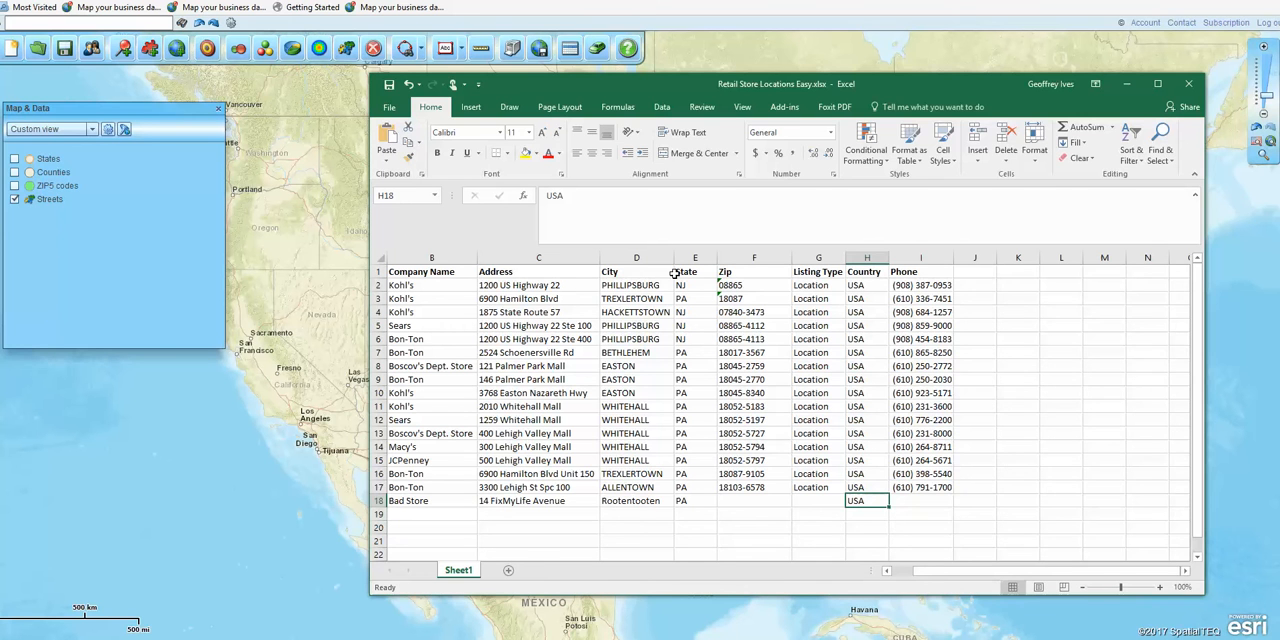
left_click(449, 271)
left_click(449, 257)
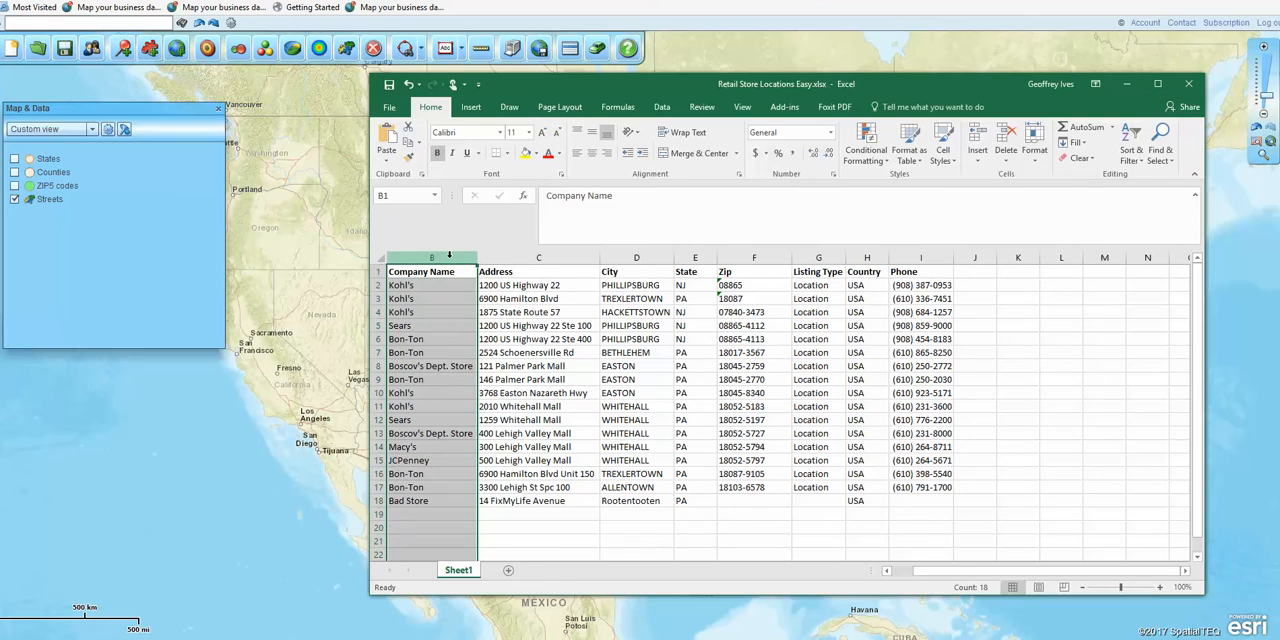
left_click(496, 257)
left_click(500, 257)
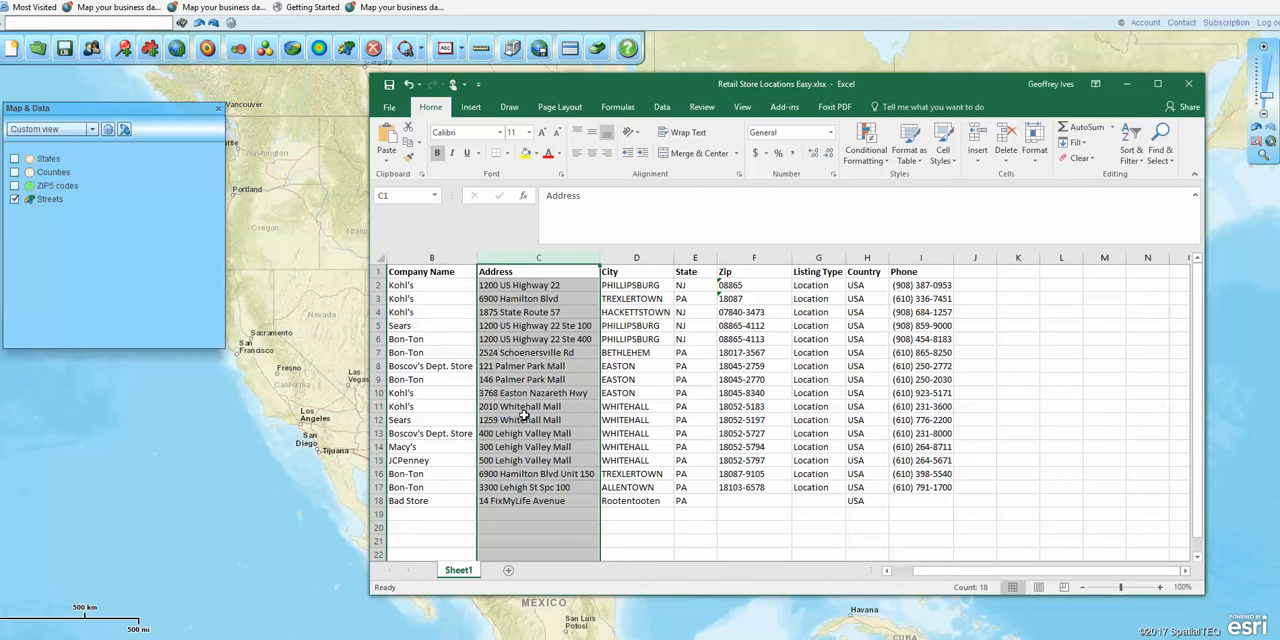
left_click(617, 258)
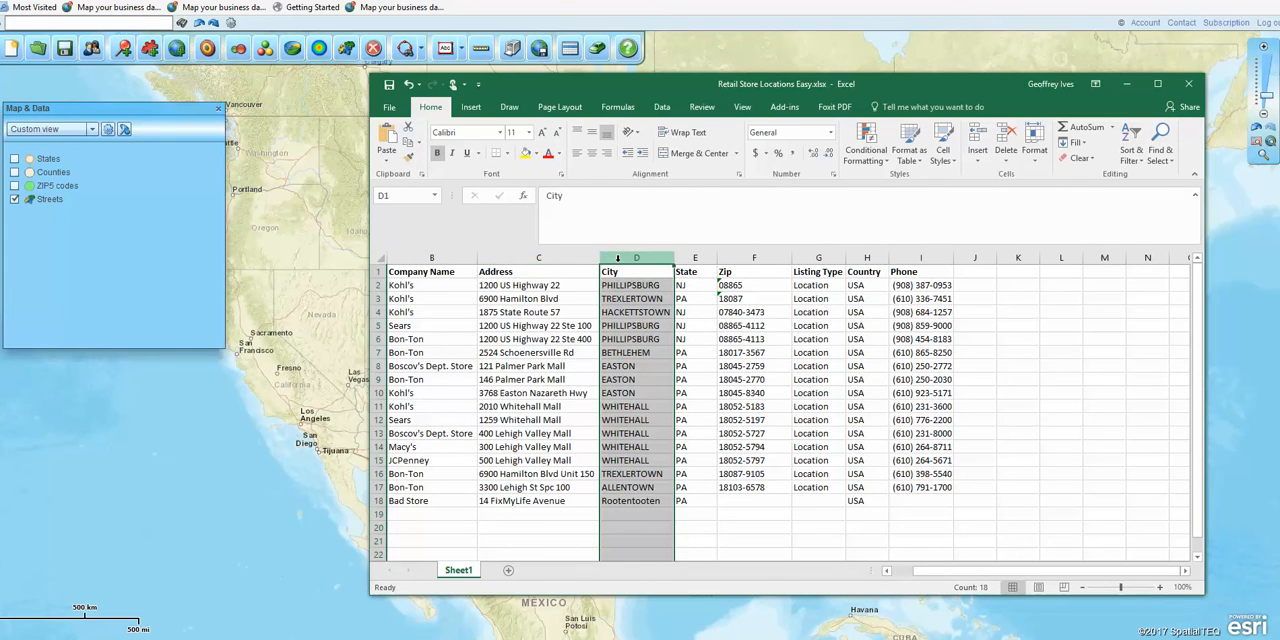
left_click(692, 258)
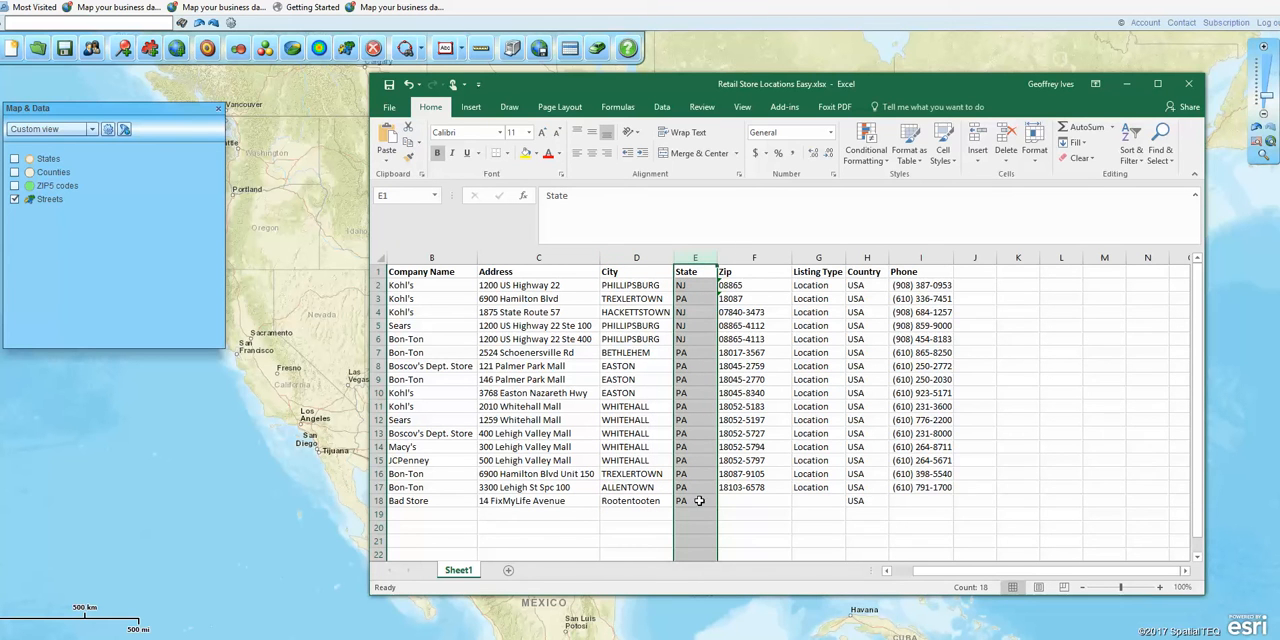
left_click(741, 258)
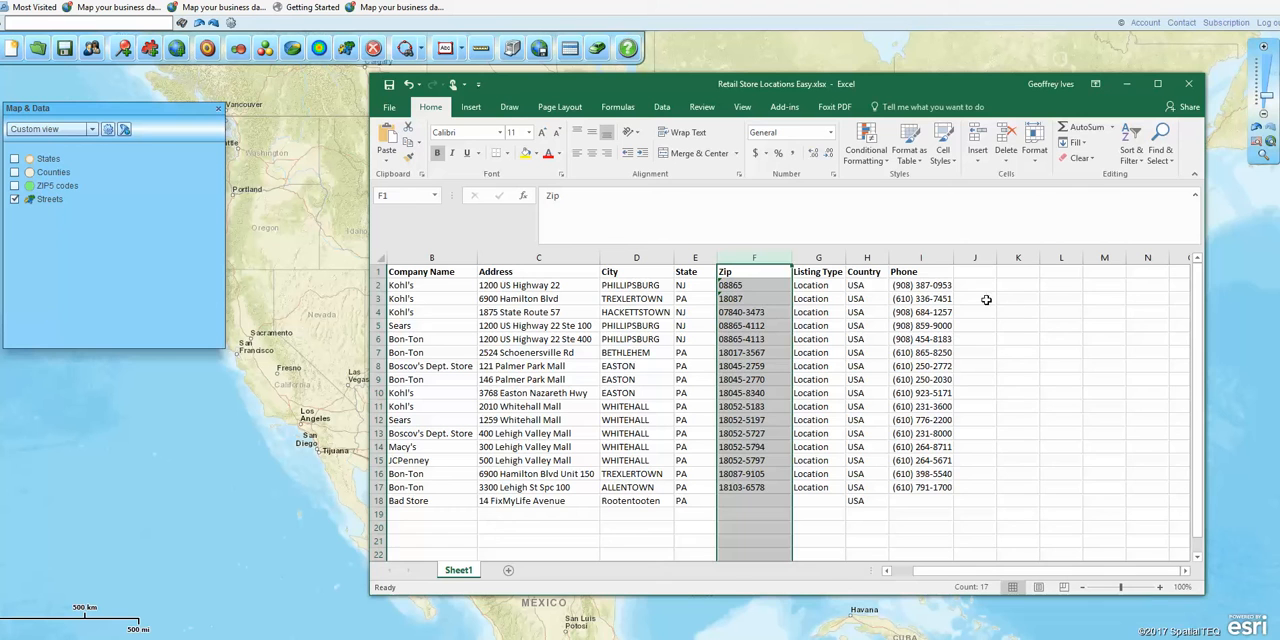
left_click(1033, 369)
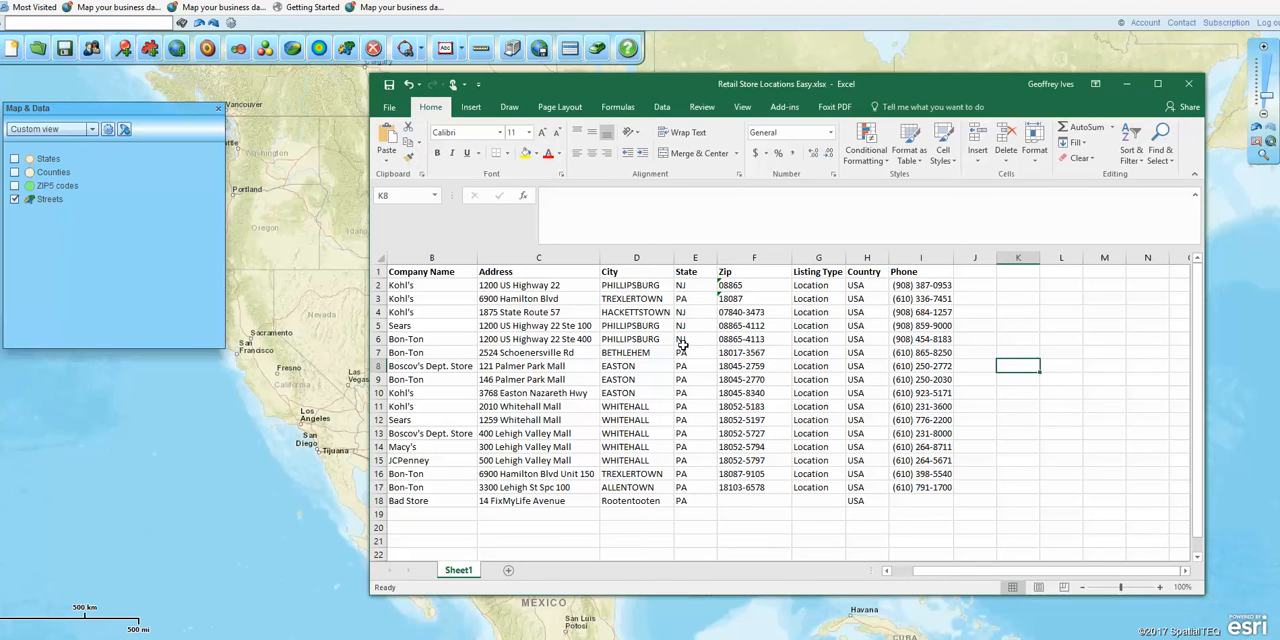
left_click_drag(807, 87, 0, 70)
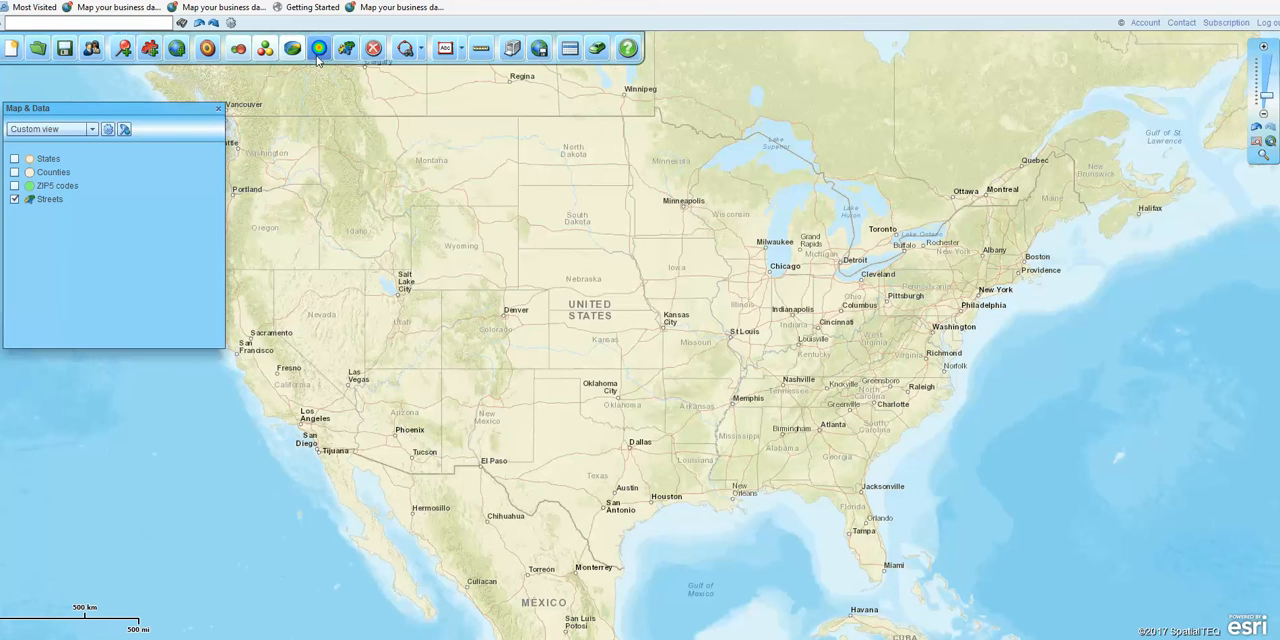
Step: View the ZIP5 codes table in the data window and close the window
left_click(568, 52)
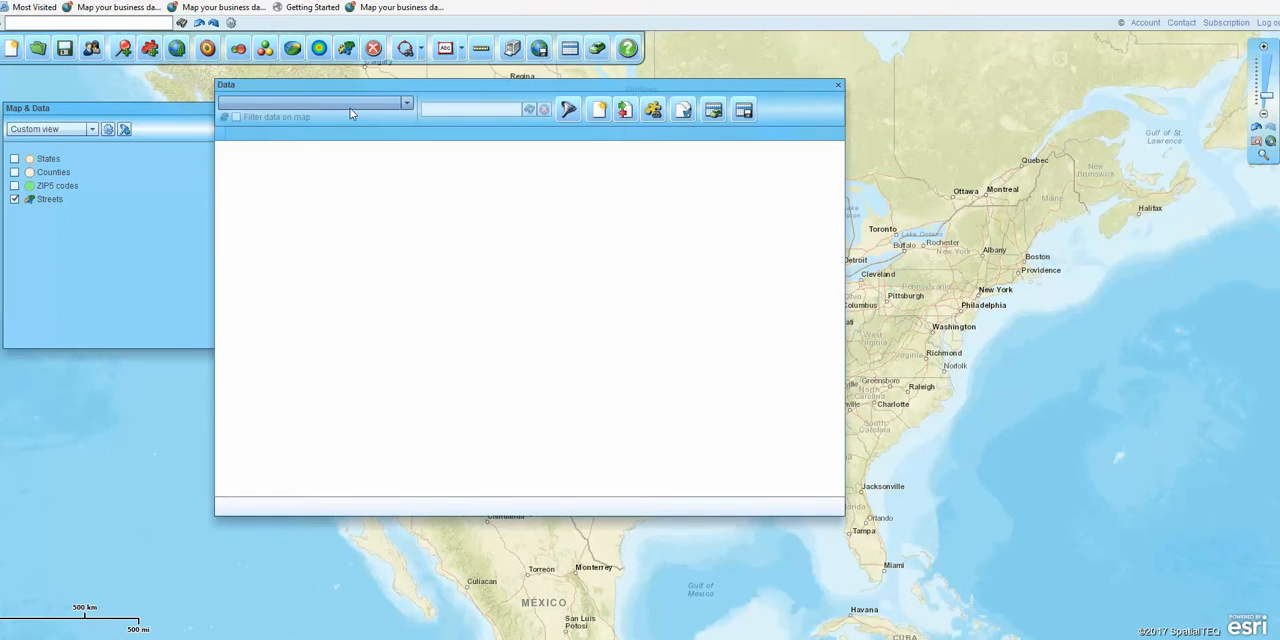
left_click(407, 103)
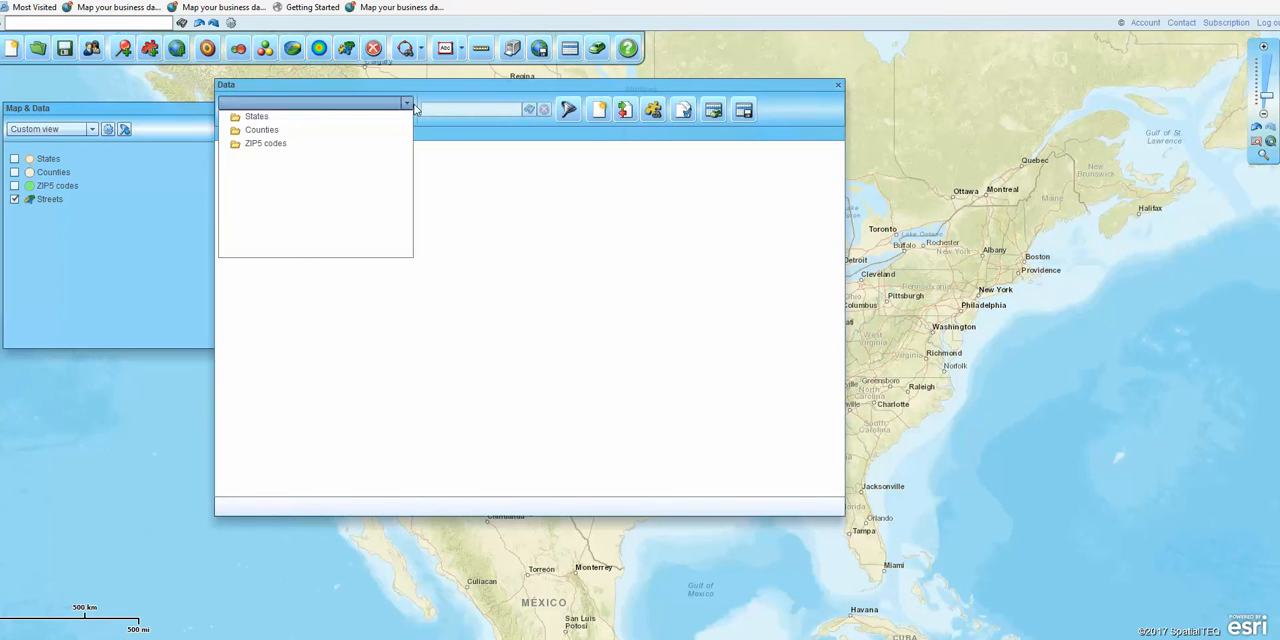
left_click(262, 144)
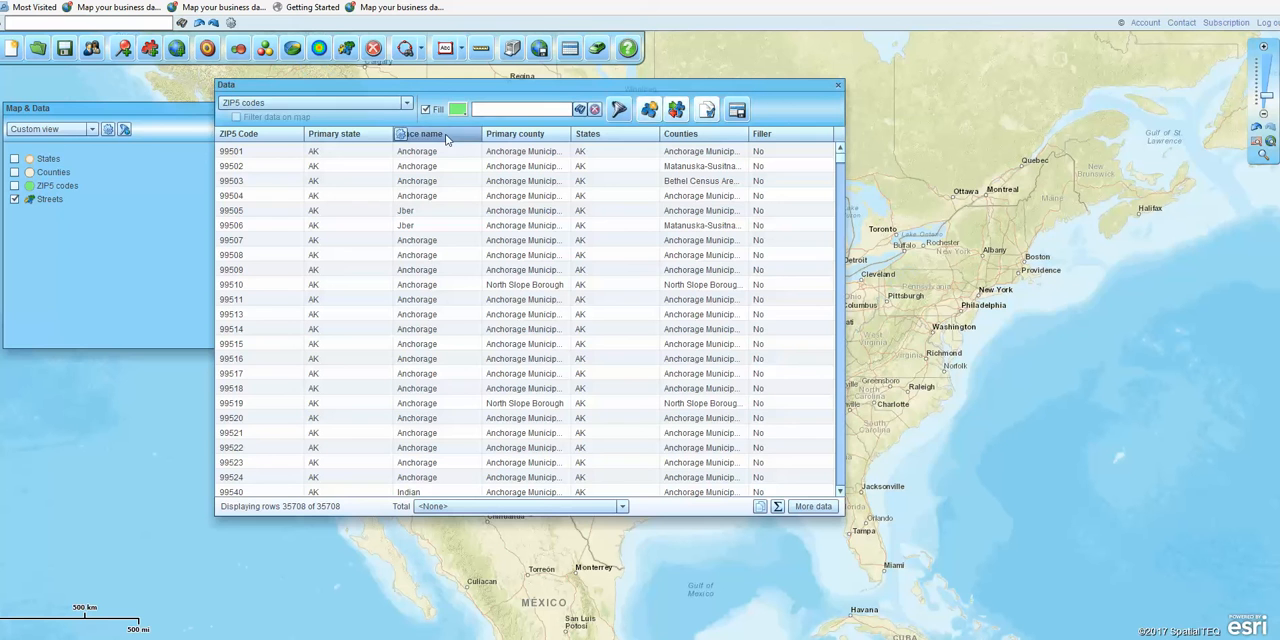
left_click(837, 89)
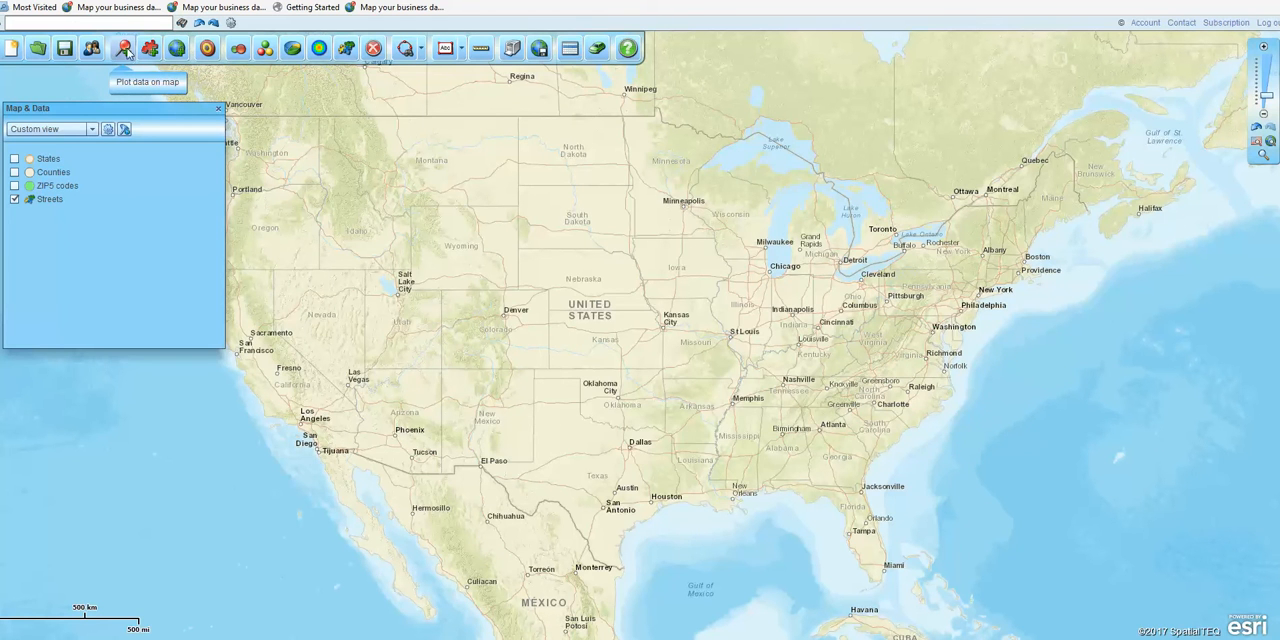
Step: Start plotting data on the map with the file Retail Store Locations Easy.xlsx as the data source
left_click(124, 50)
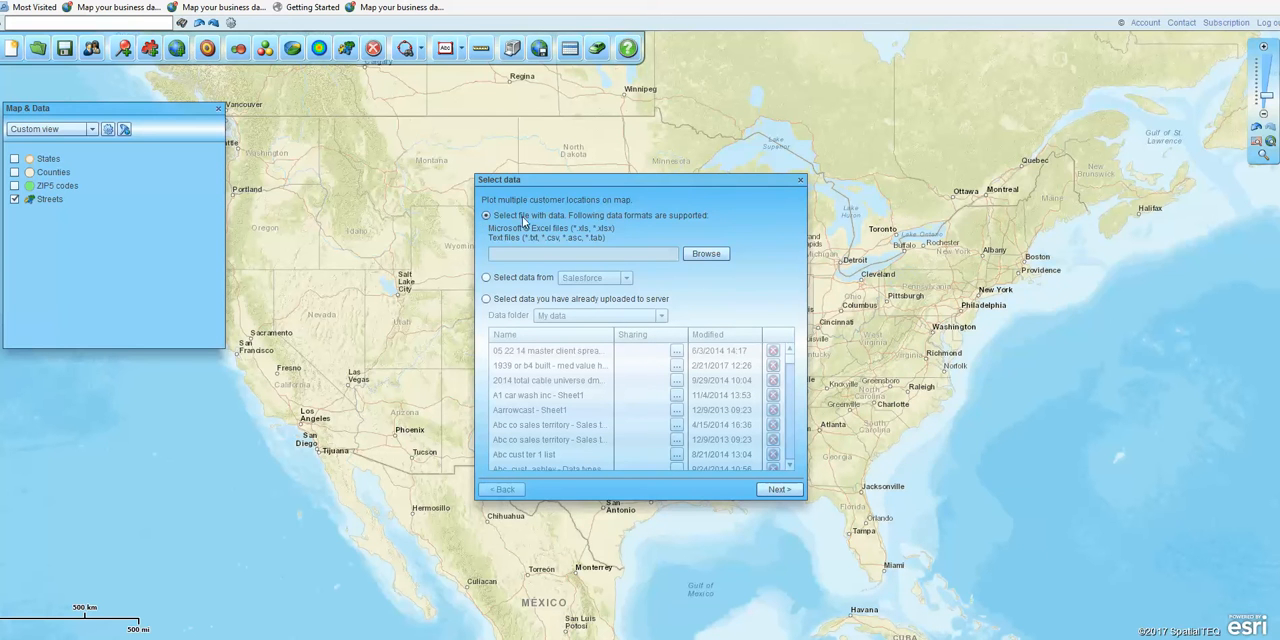
left_click(487, 217)
left_click(706, 254)
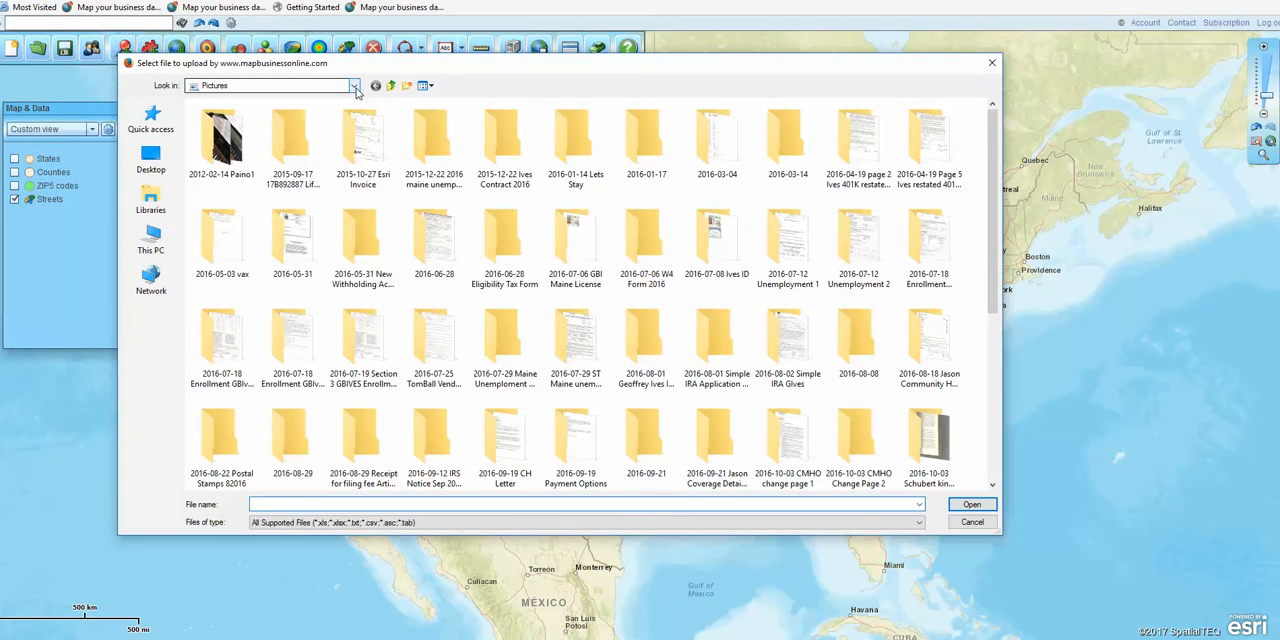
left_click(152, 122)
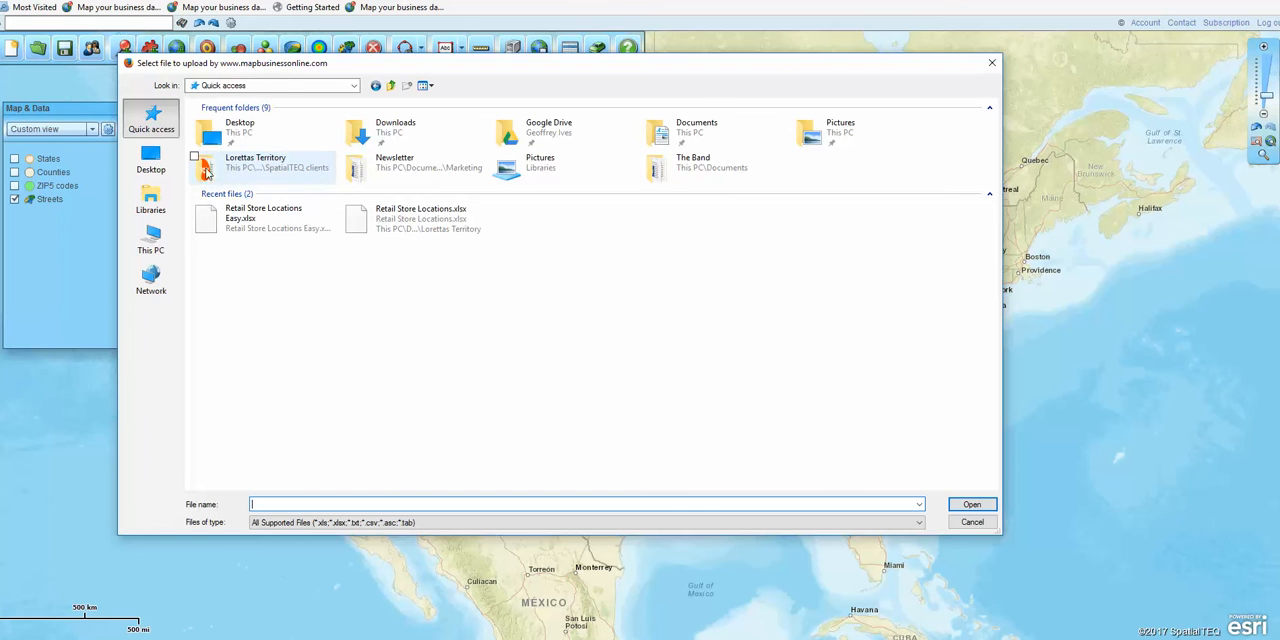
double_click(280, 165)
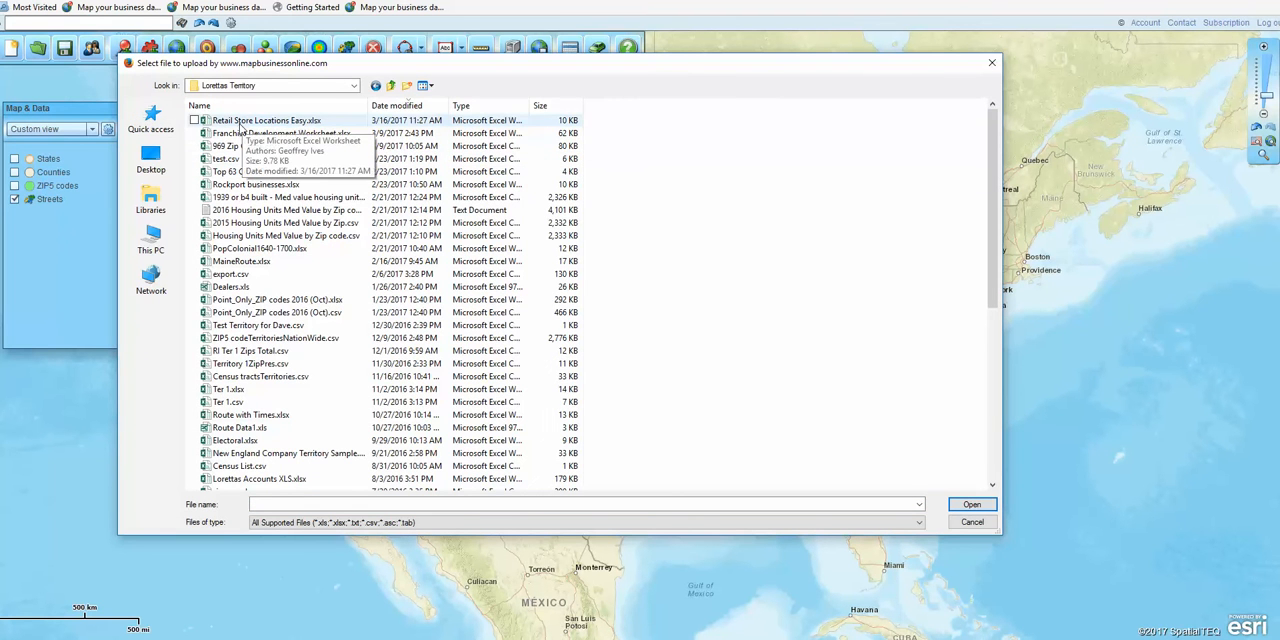
left_click(284, 122)
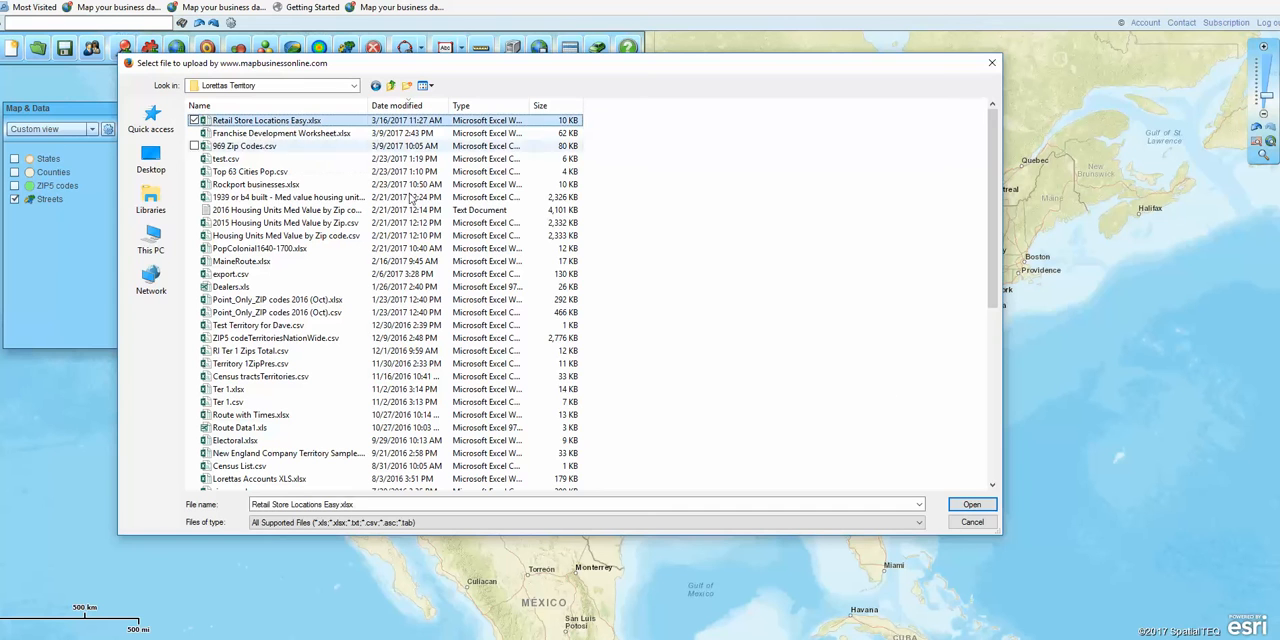
left_click(971, 506)
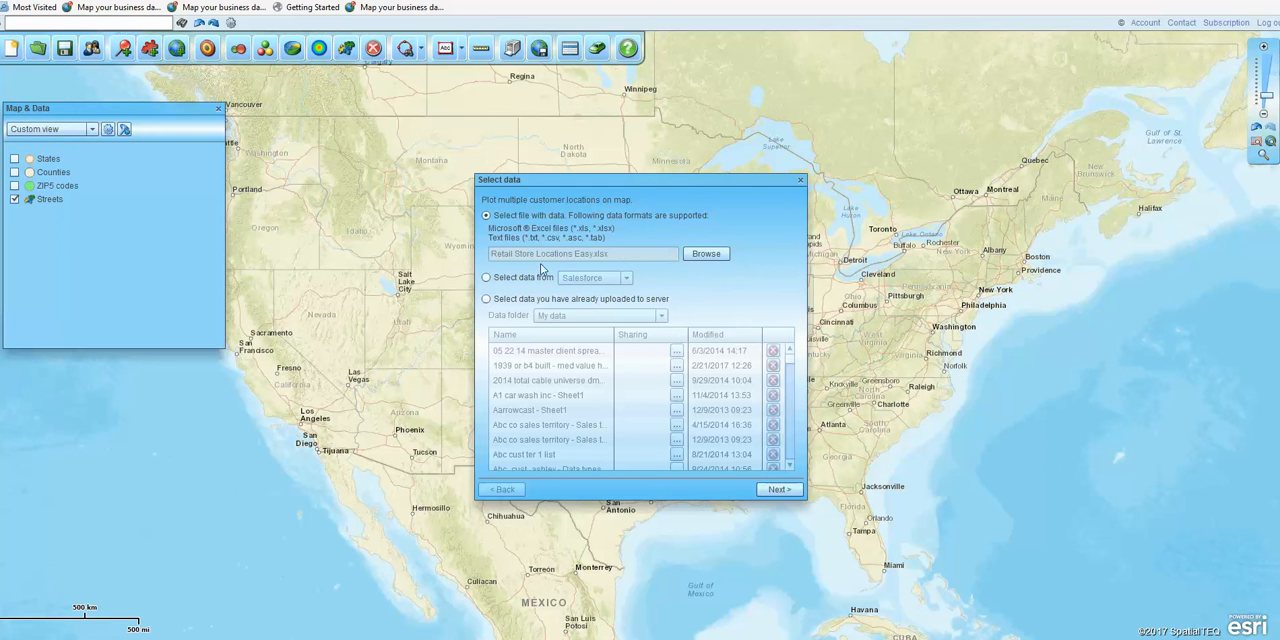
left_click(777, 489)
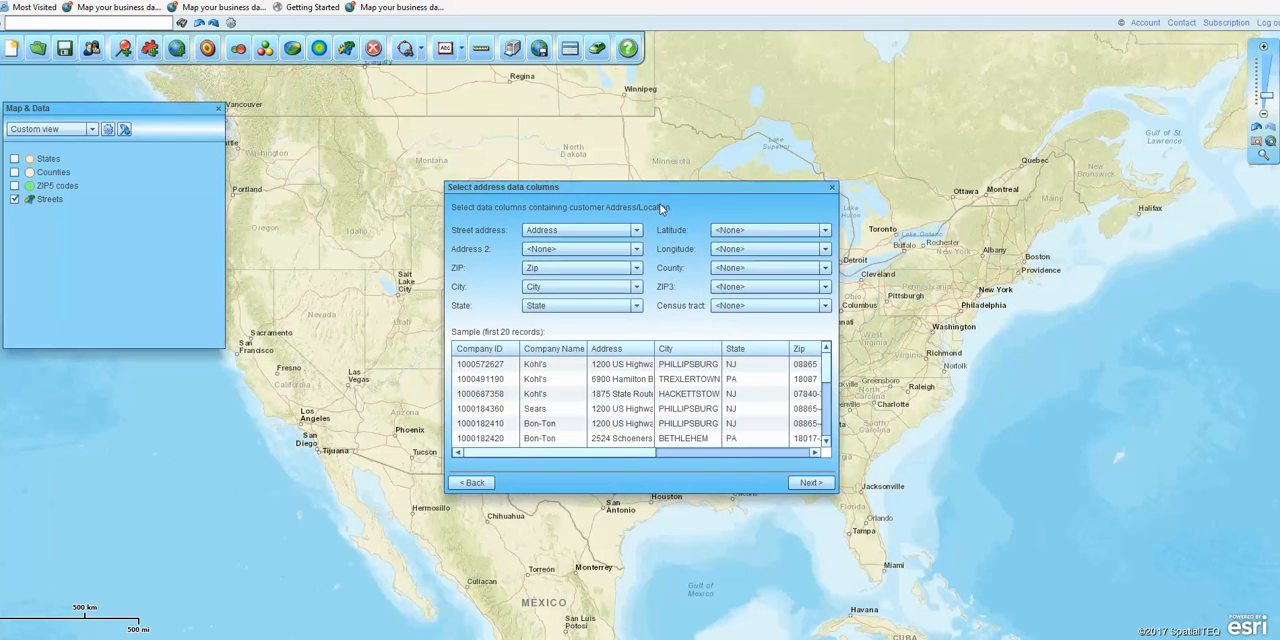
Step: Review the sample records and accept the Address, Zip, City and State columns as the address data columns
left_click_drag(712, 196, 574, 163)
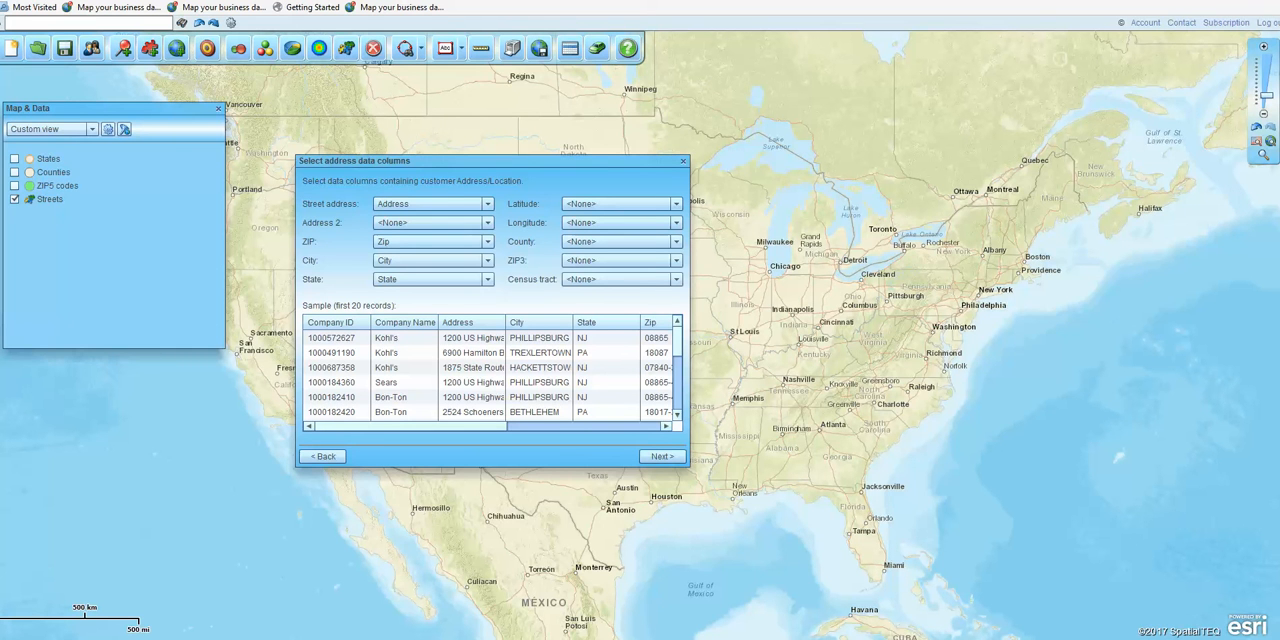
left_click_drag(0, 194, 0, 178)
left_click_drag(470, 427, 433, 433)
left_click(656, 456)
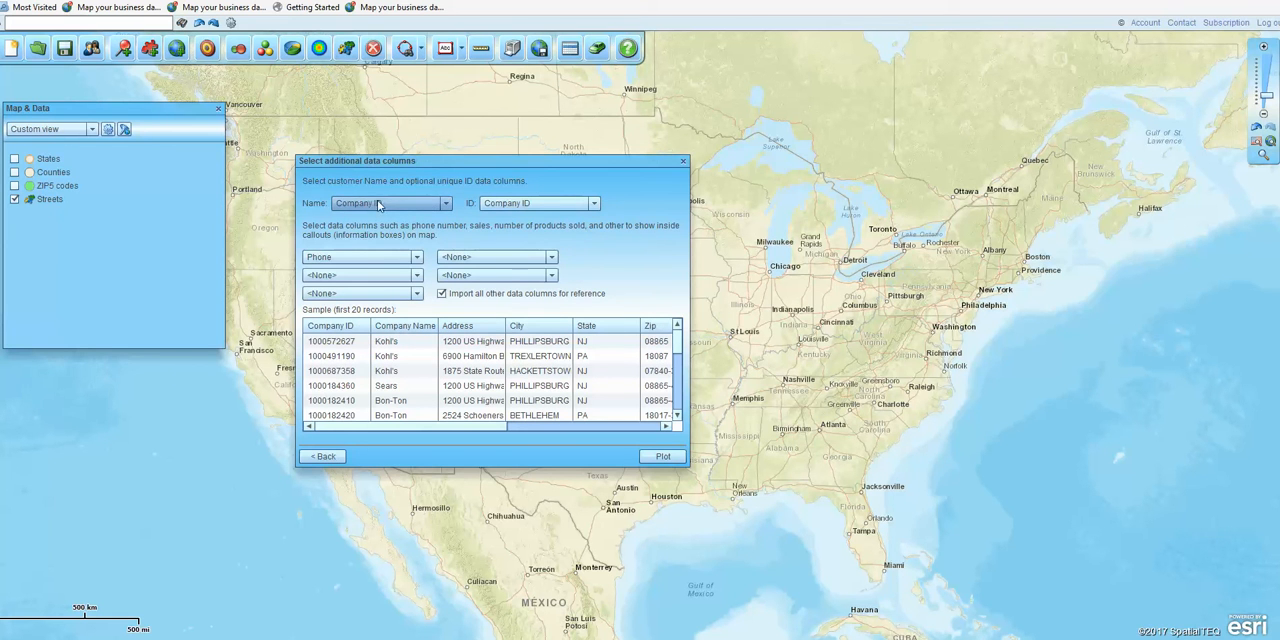
Step: Set the customer name column to Company Name and the ID column to <None>, and check the remaining sample columns
left_click(447, 205)
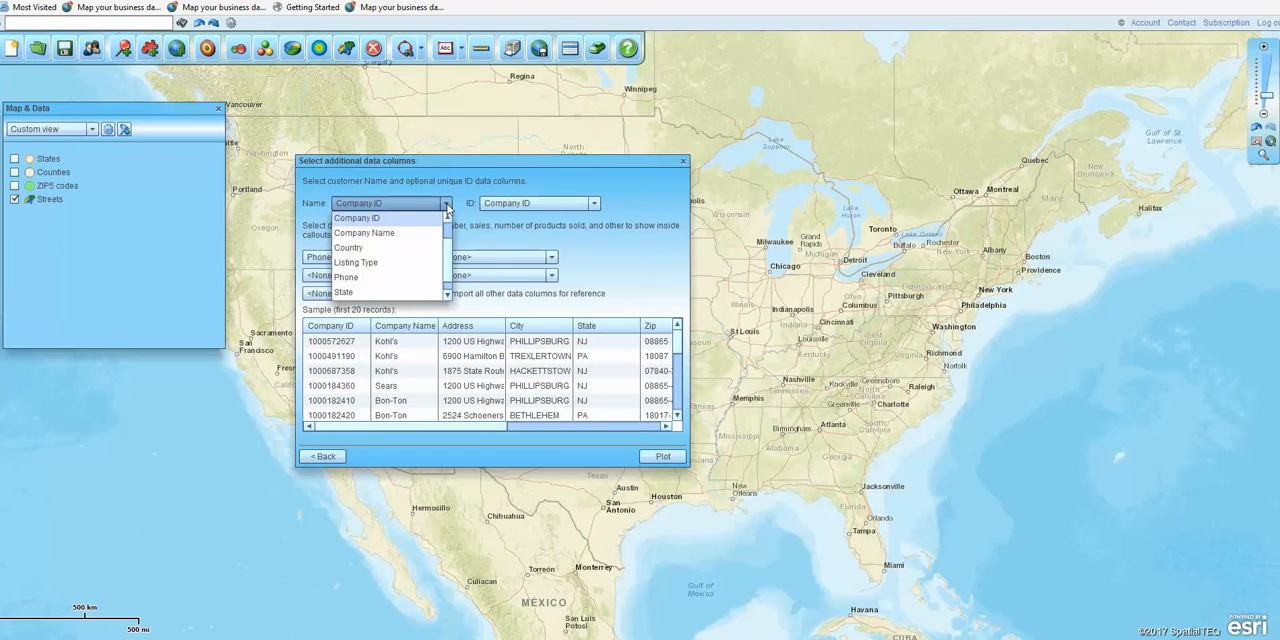
left_click(380, 233)
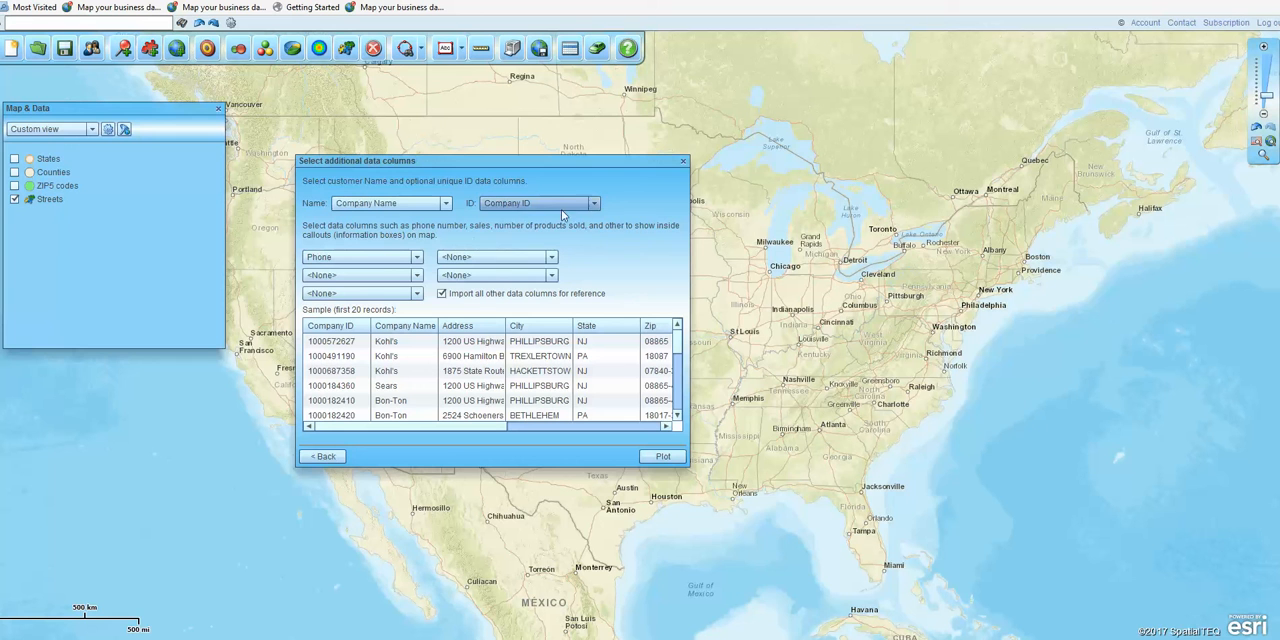
left_click(595, 206)
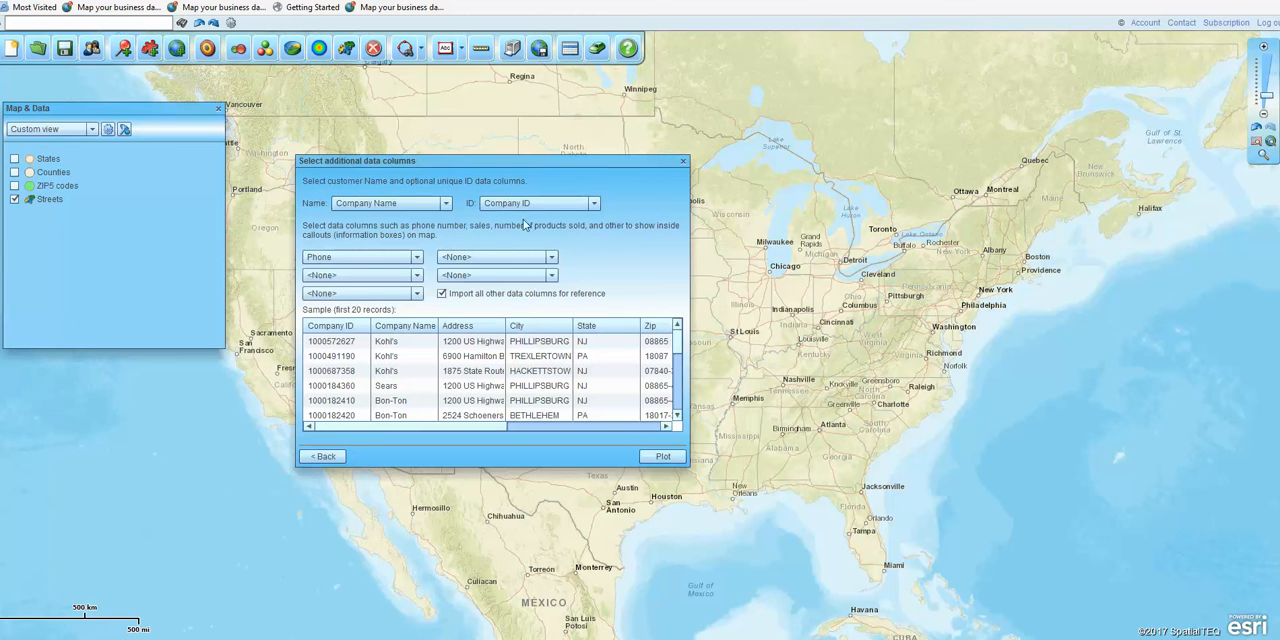
left_click(594, 206)
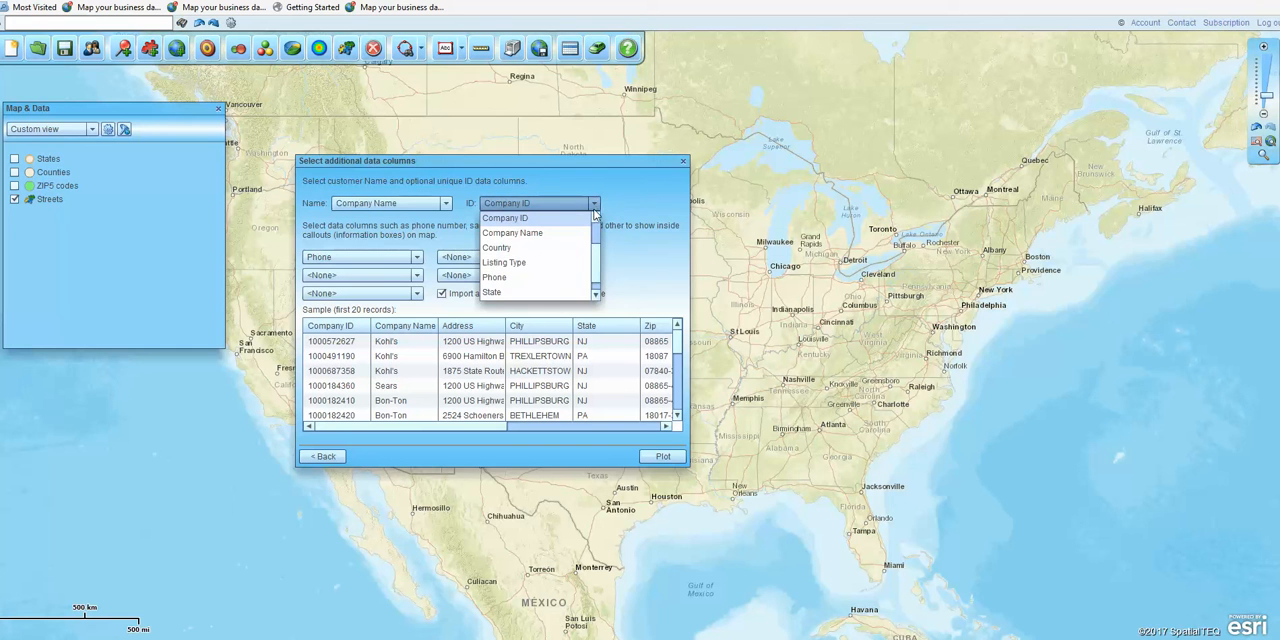
scroll(596, 254, "up", 3)
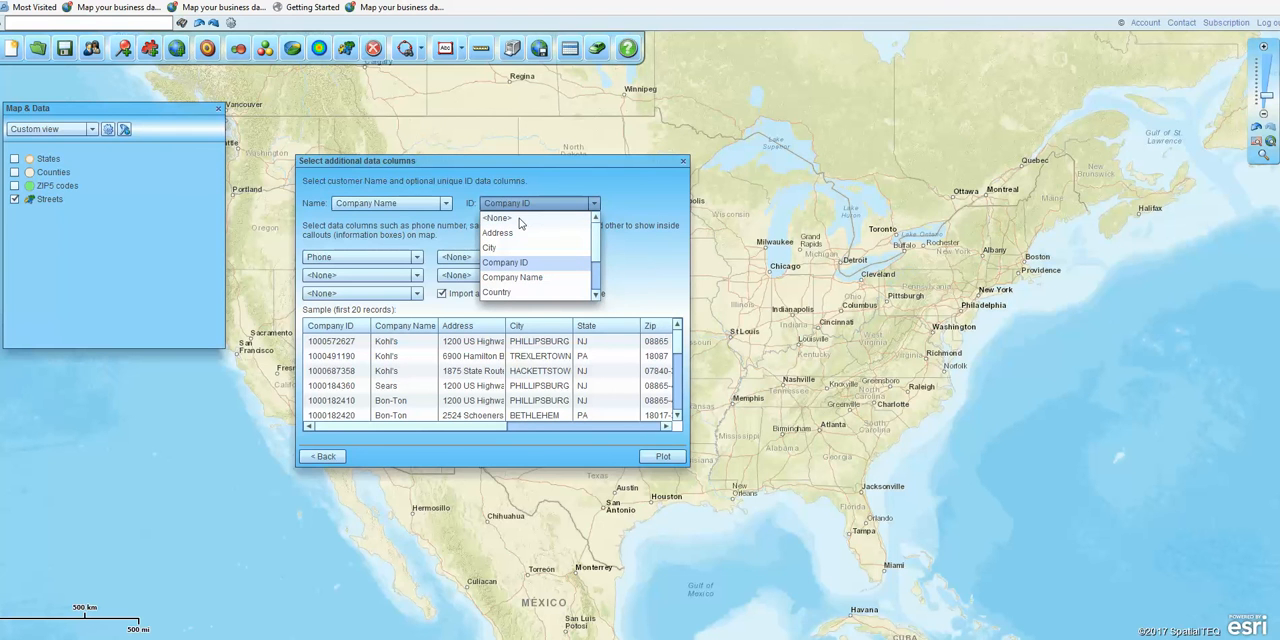
left_click(498, 218)
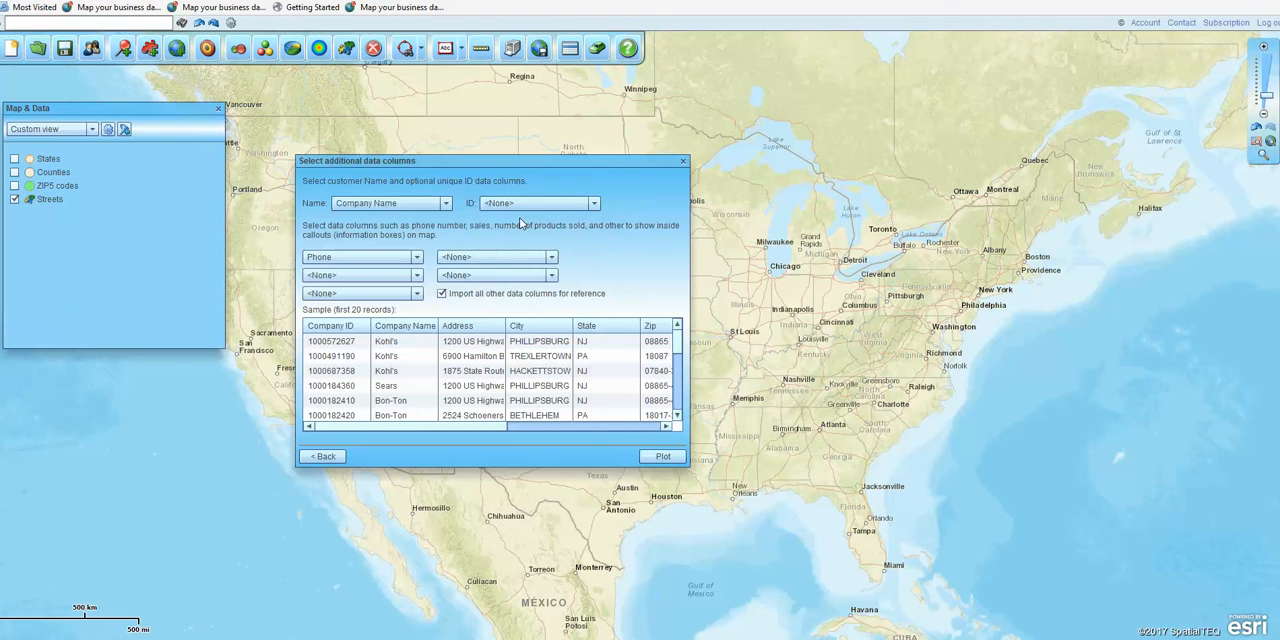
left_click(592, 204)
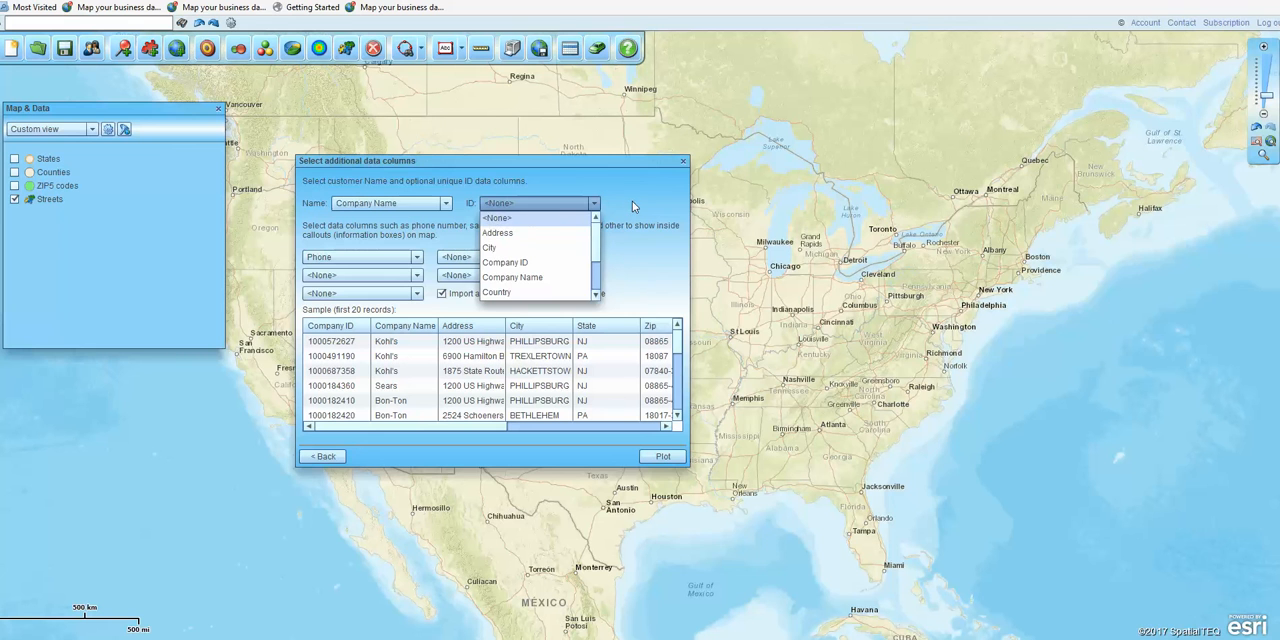
left_click(632, 202)
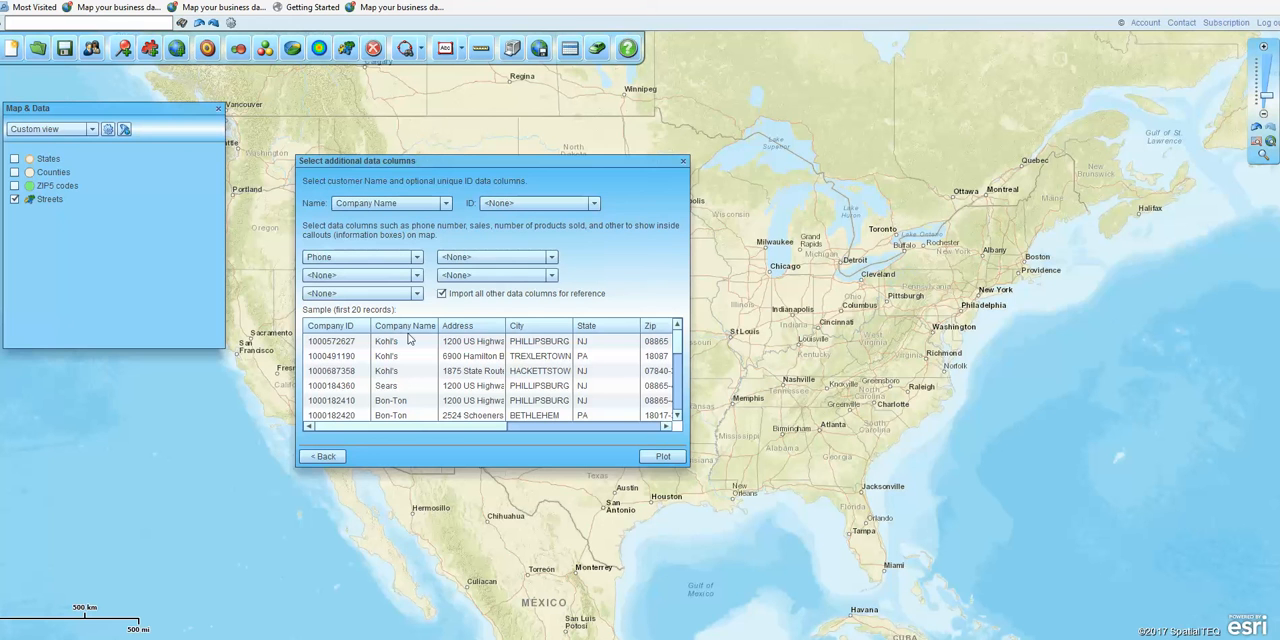
left_click_drag(444, 429, 588, 428)
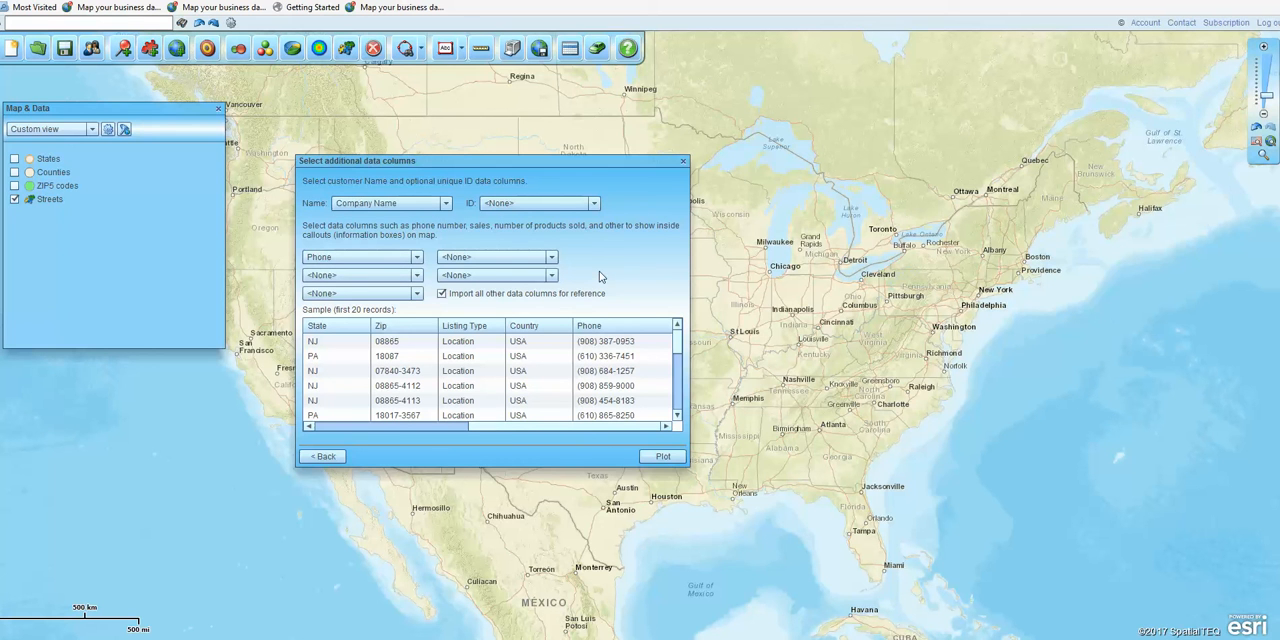
Step: Review the available callout columns, keep Phone with all other columns imported for reference, and plot the store locations on the map
left_click(417, 259)
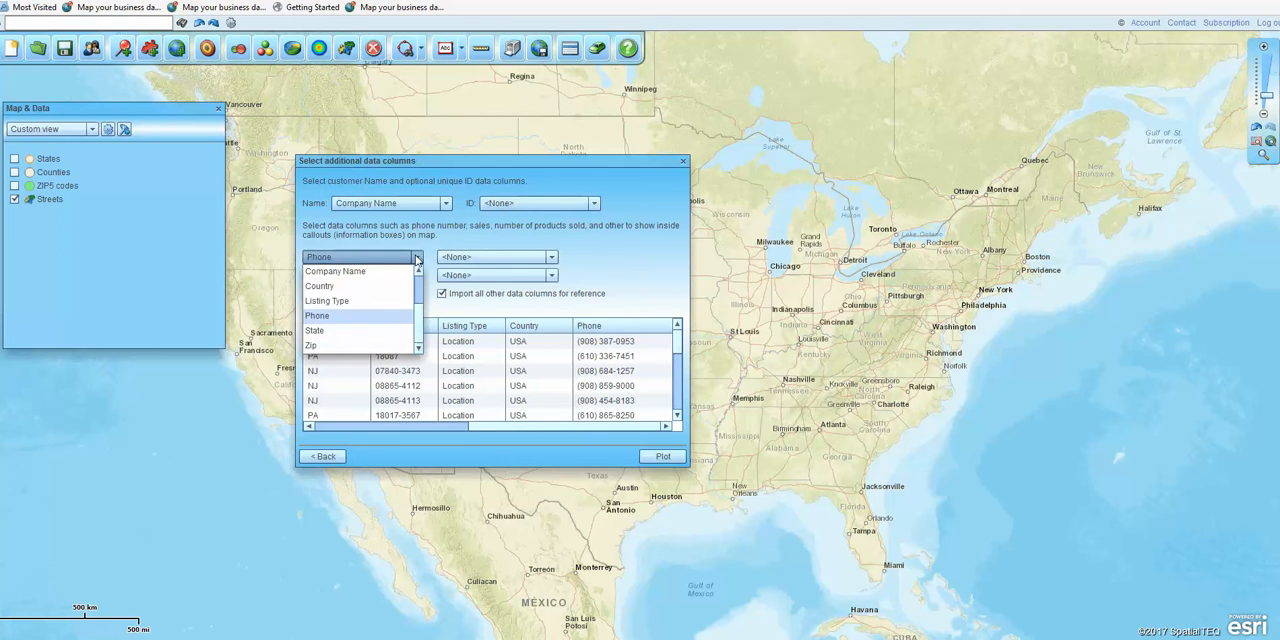
left_click_drag(420, 315, 420, 284)
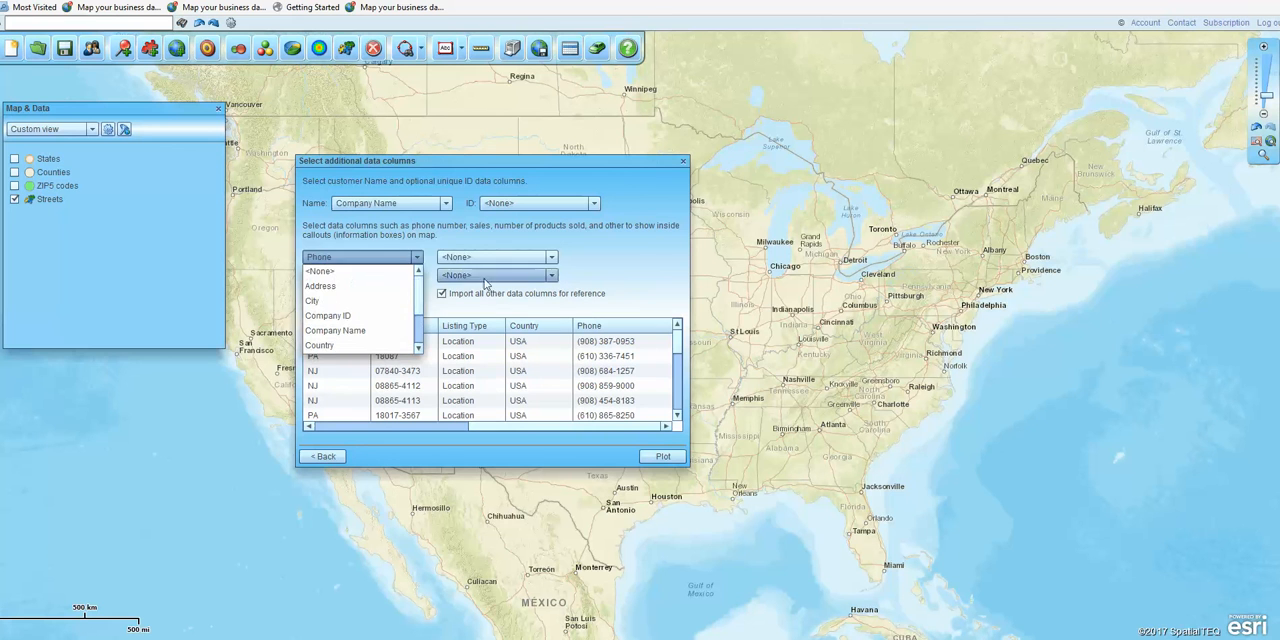
left_click(593, 250)
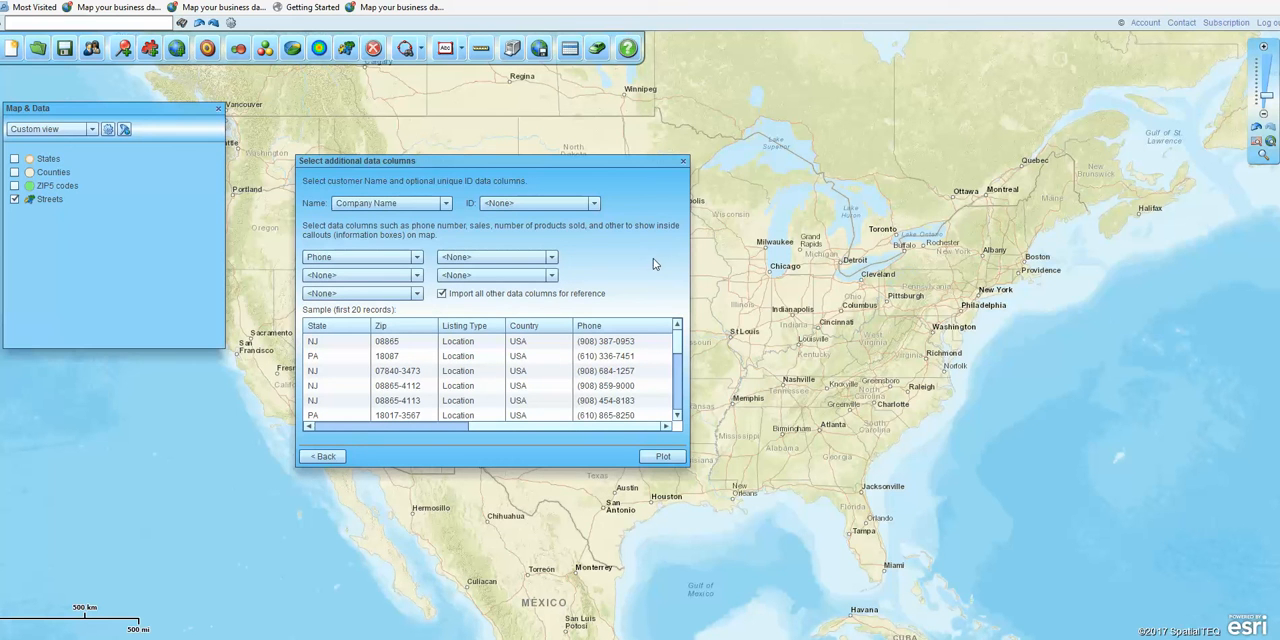
left_click(663, 462)
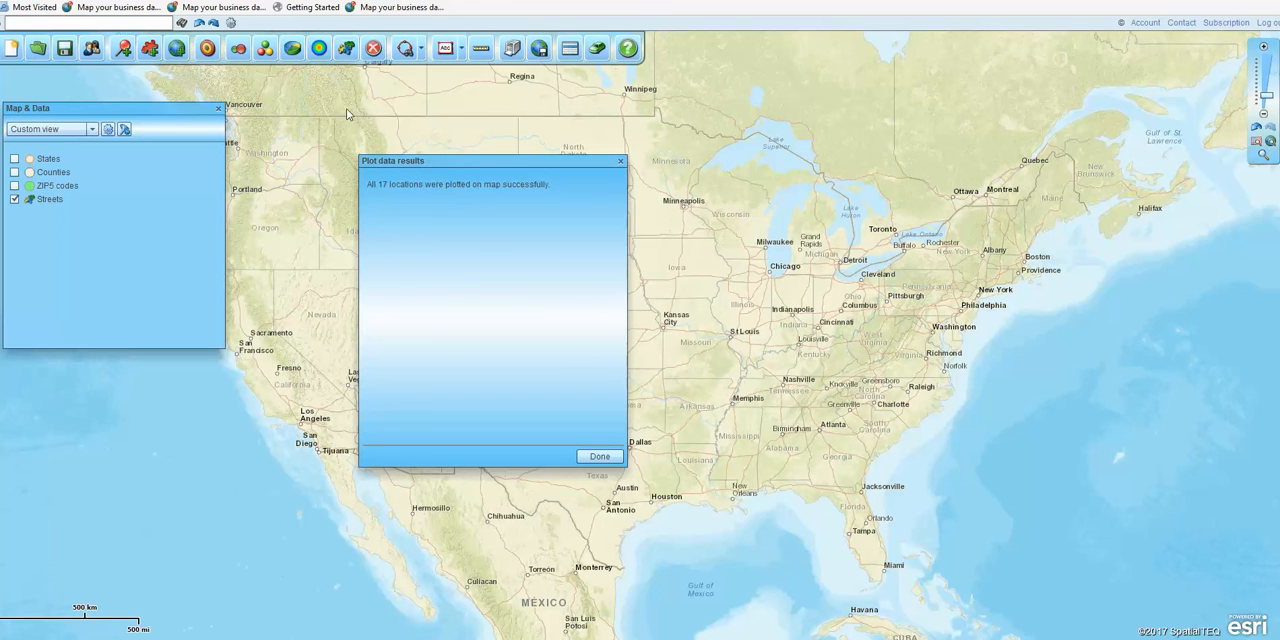
left_click(605, 457)
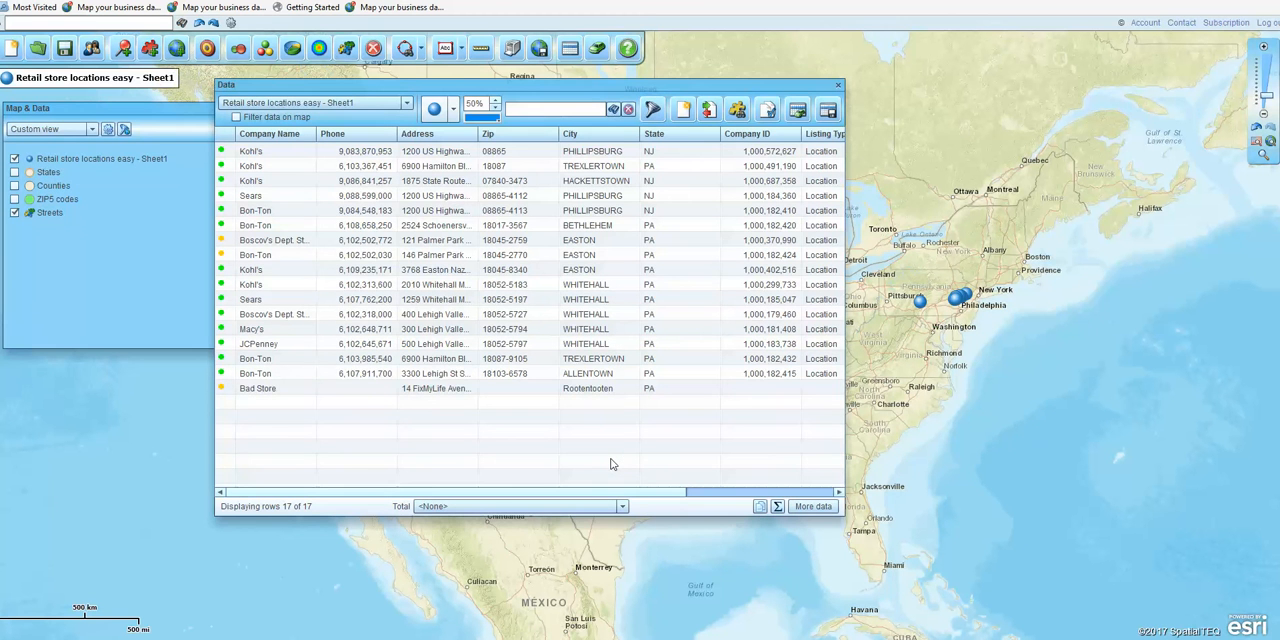
Step: Move the Data window off the plotted stores and zoom the map in on the cluster of locations around Allentown
left_click_drag(595, 86, 473, 167)
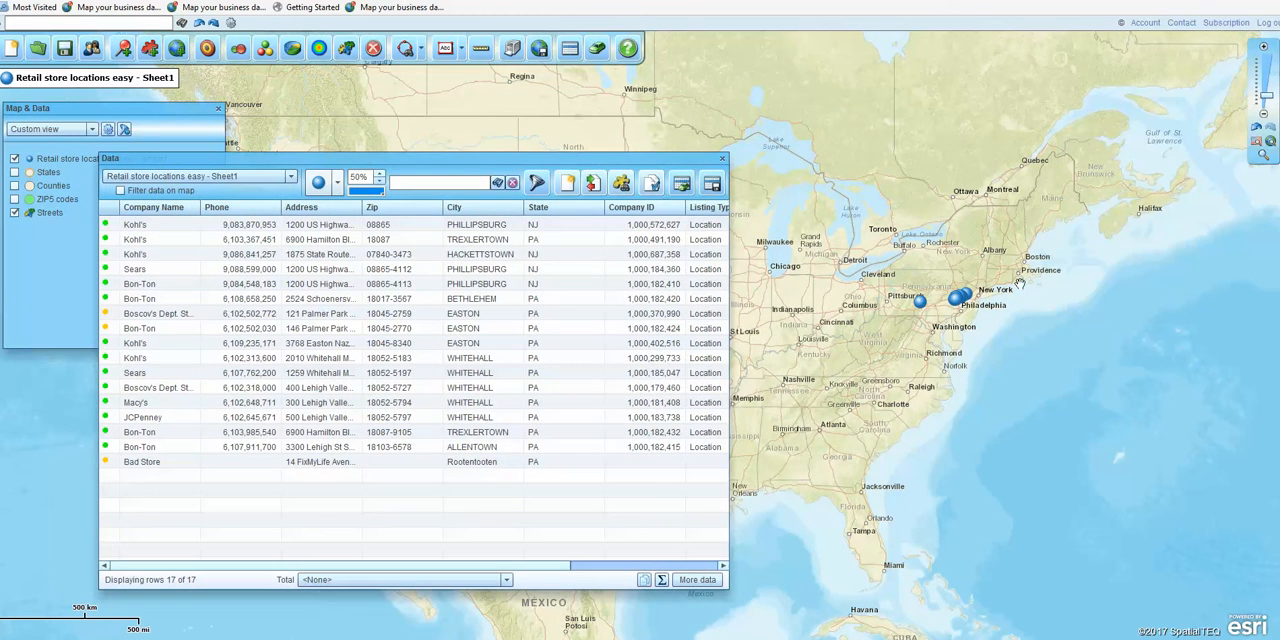
left_click(1262, 158)
left_click_drag(884, 238, 998, 326)
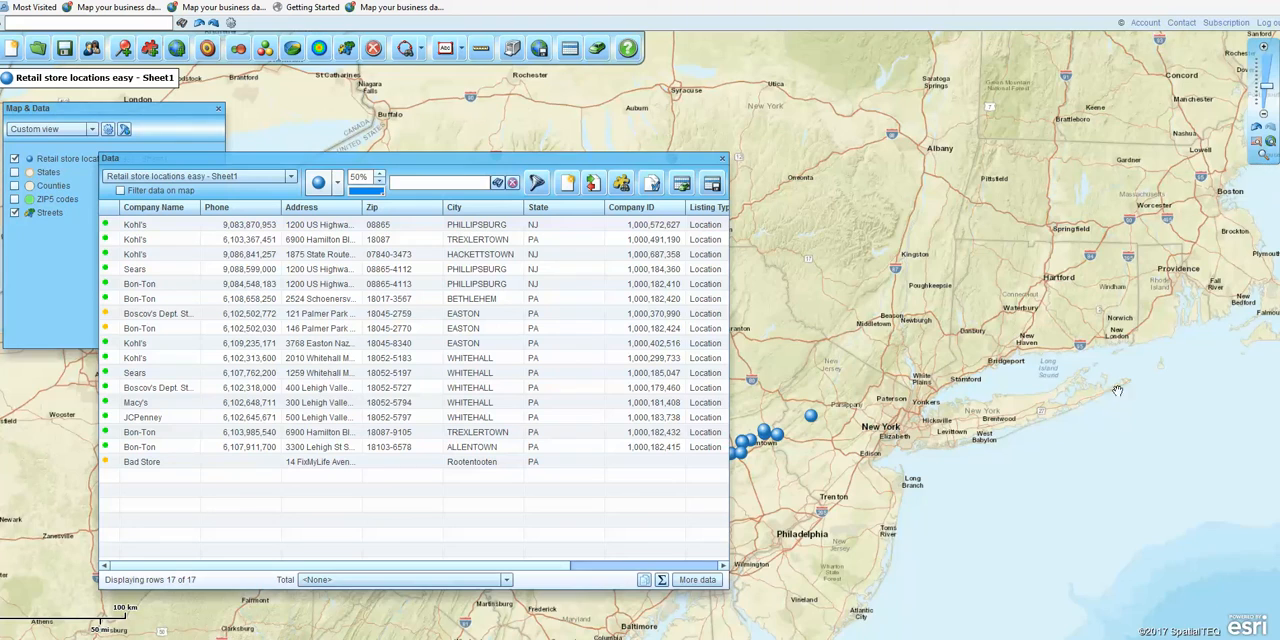
left_click_drag(1056, 462, 1233, 445)
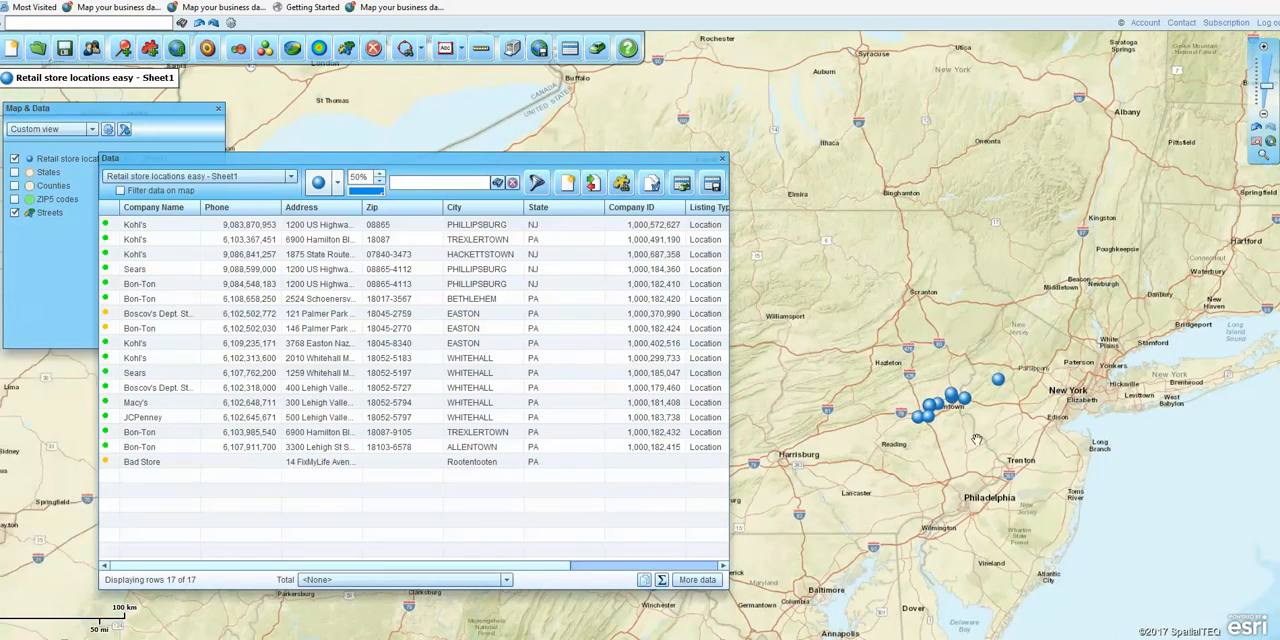
scroll(977, 440, "up", 2)
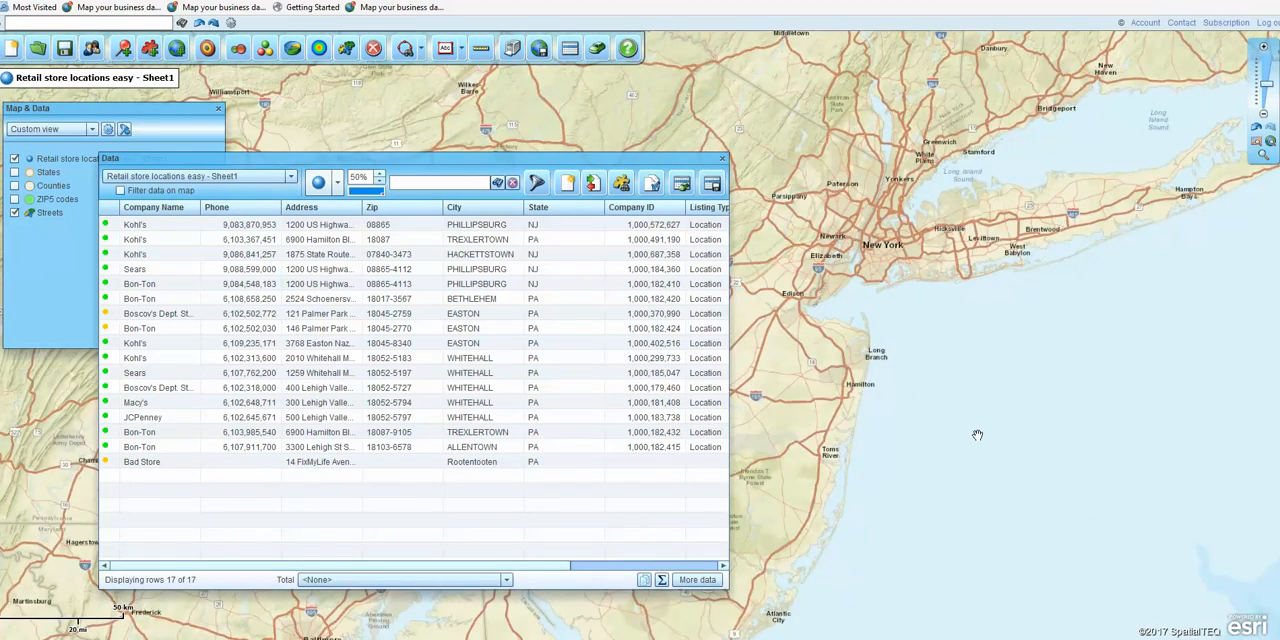
left_click_drag(1155, 422, 1235, 418)
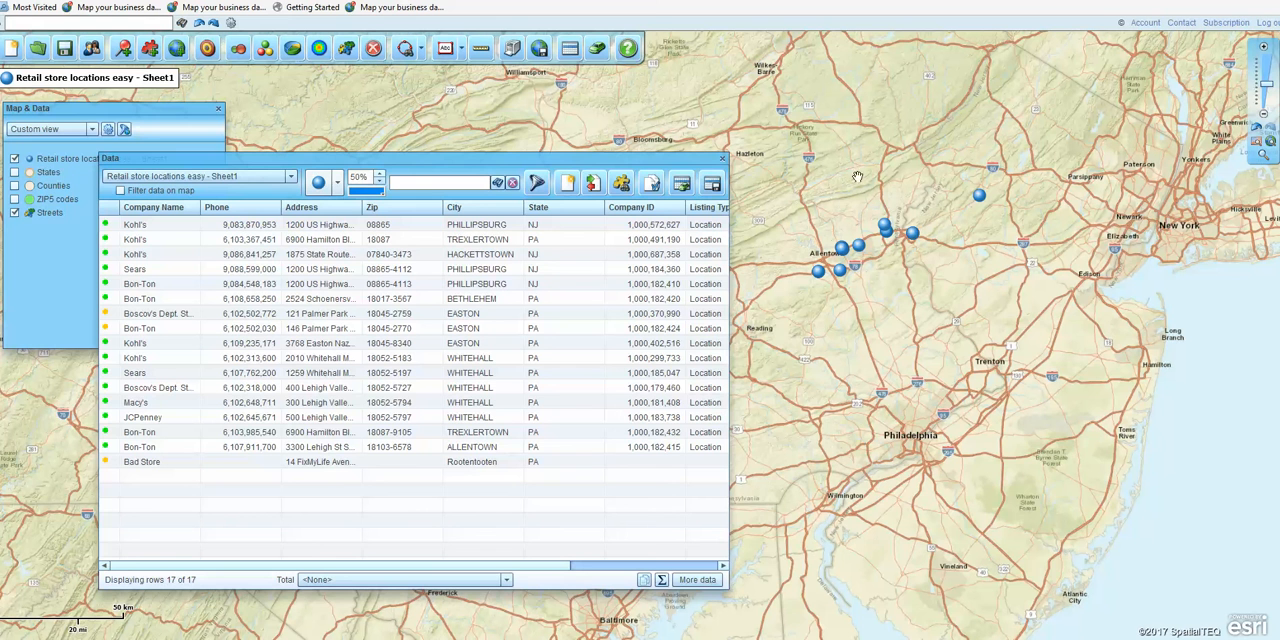
Step: Reposition the Data window to examine the outlying location west of Harrisburg and the Bad Store record in the table
left_click_drag(498, 158, 570, 137)
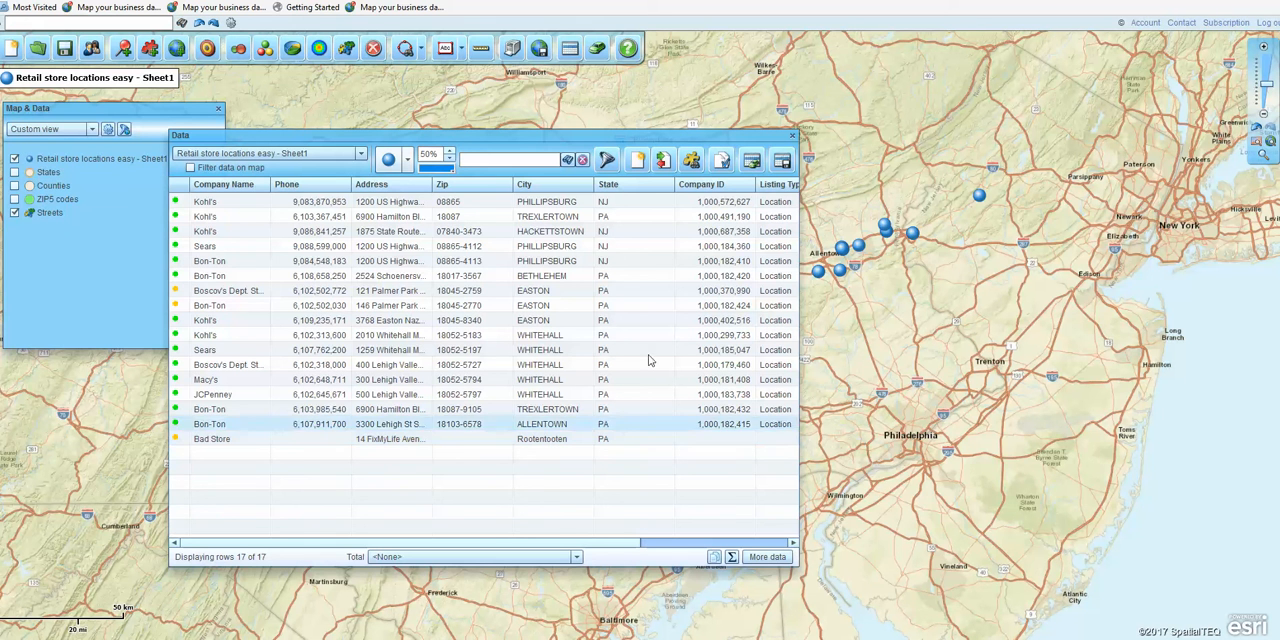
mouse_move(648, 135)
left_mouse_down()
mouse_move(596, 386)
mouse_move(568, 414)
left_mouse_up()
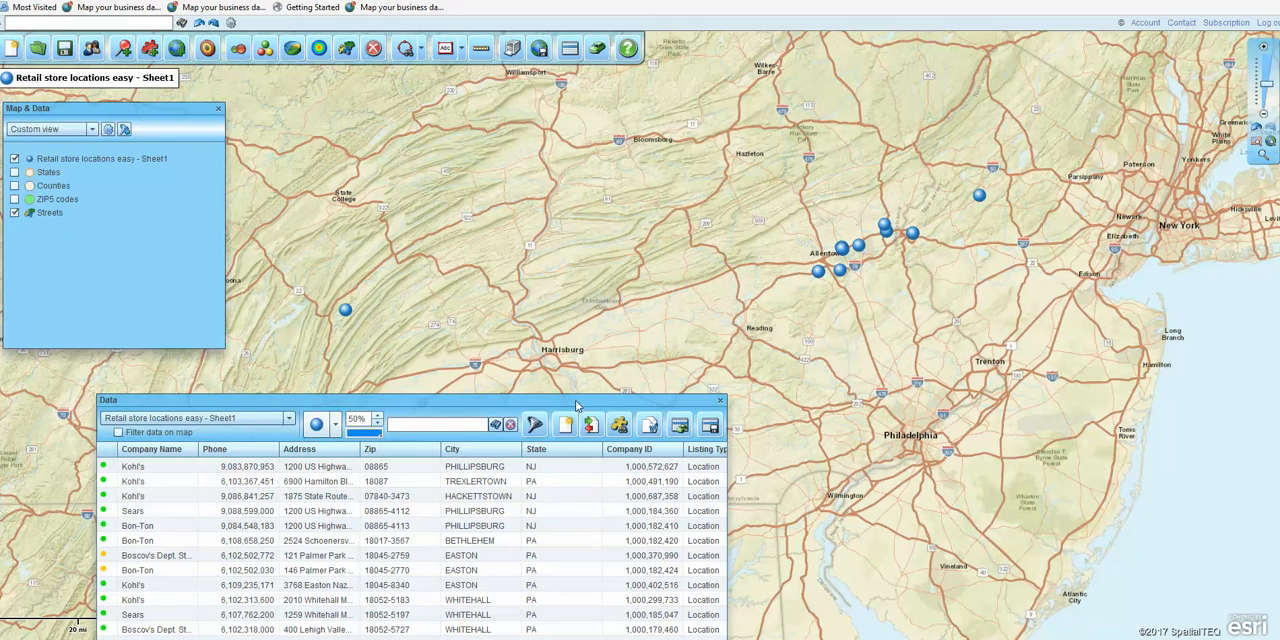
mouse_move(345, 313)
left_click_drag(466, 403, 441, 68)
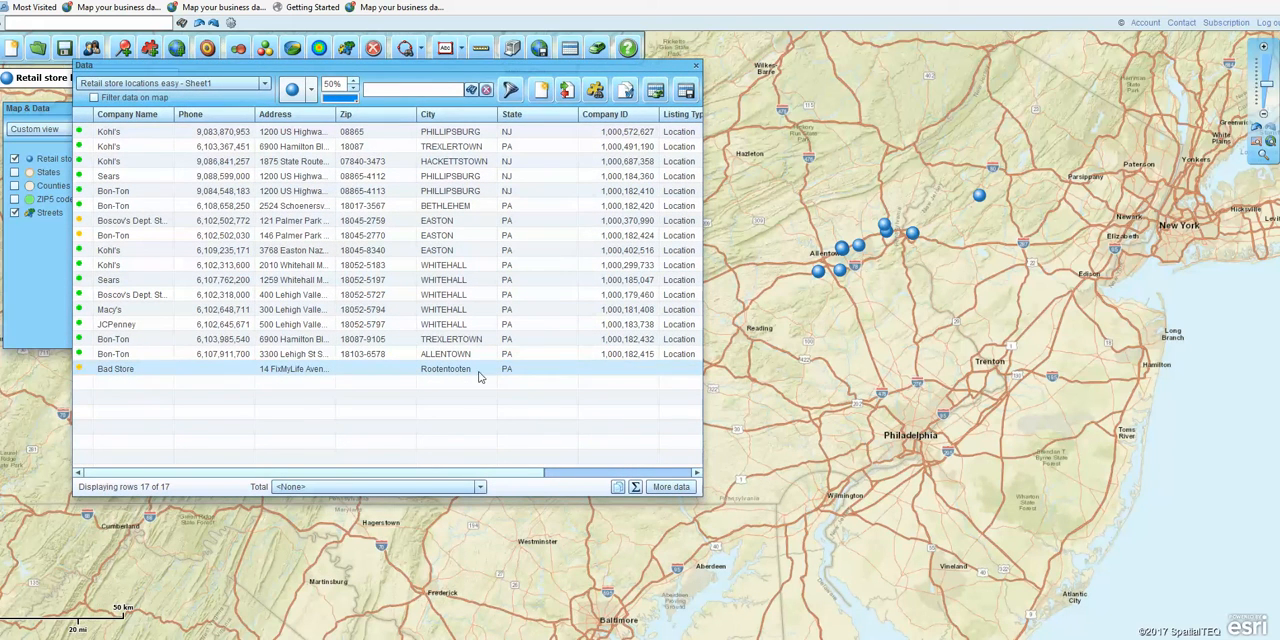
left_click_drag(606, 66, 708, 155)
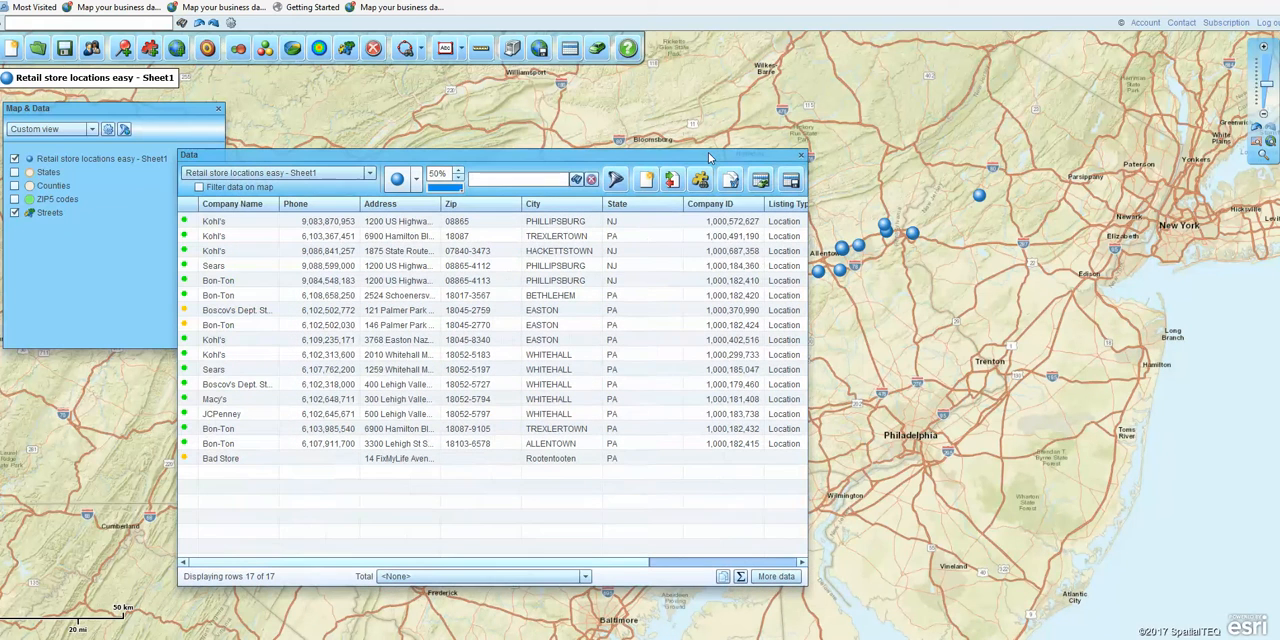